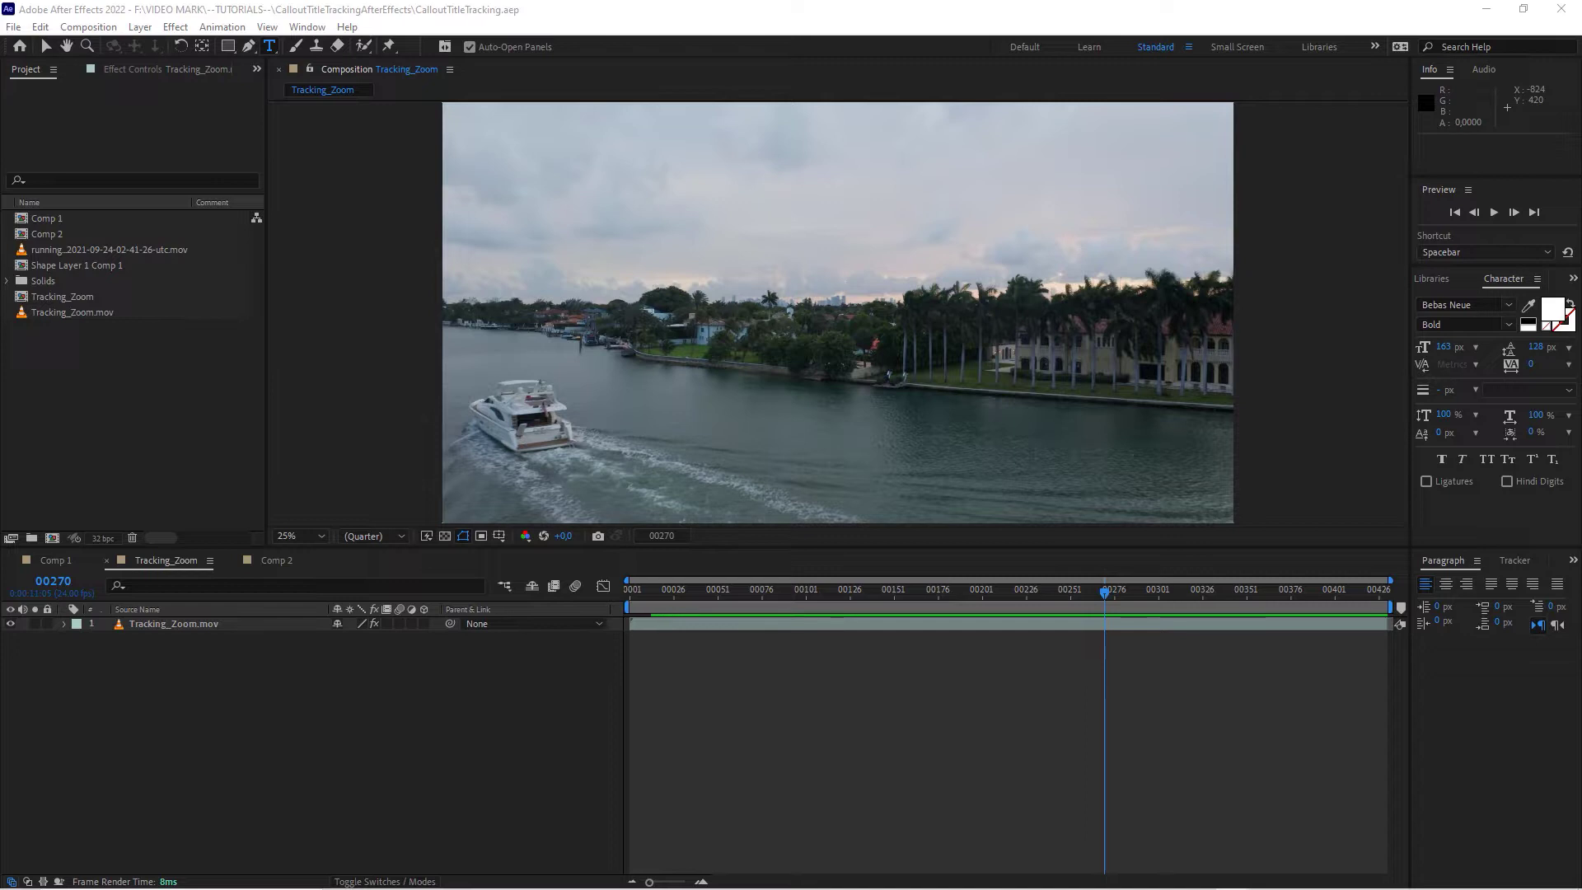
In Comp 2, toggle the callout line and TRACKED CALLOUT text visibility to check them, leaving both shown.
left_click(277, 561)
left_click(38, 624)
left_click(13, 624)
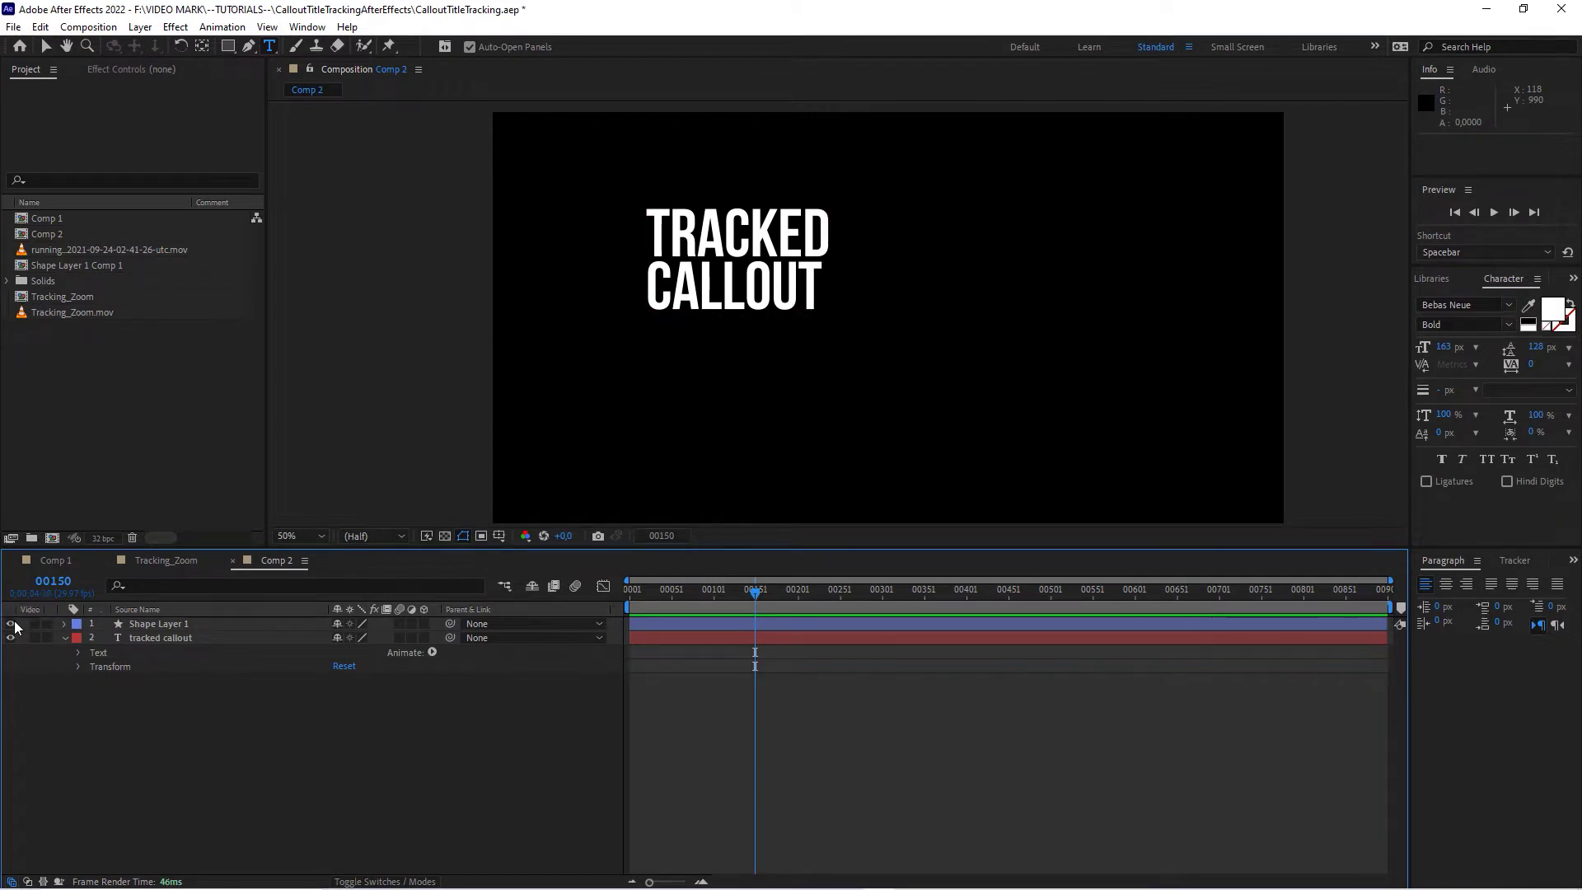
left_click(12, 624)
left_click(25, 640)
left_click(11, 638)
left_click(10, 638)
left_click(11, 638)
left_click(10, 638)
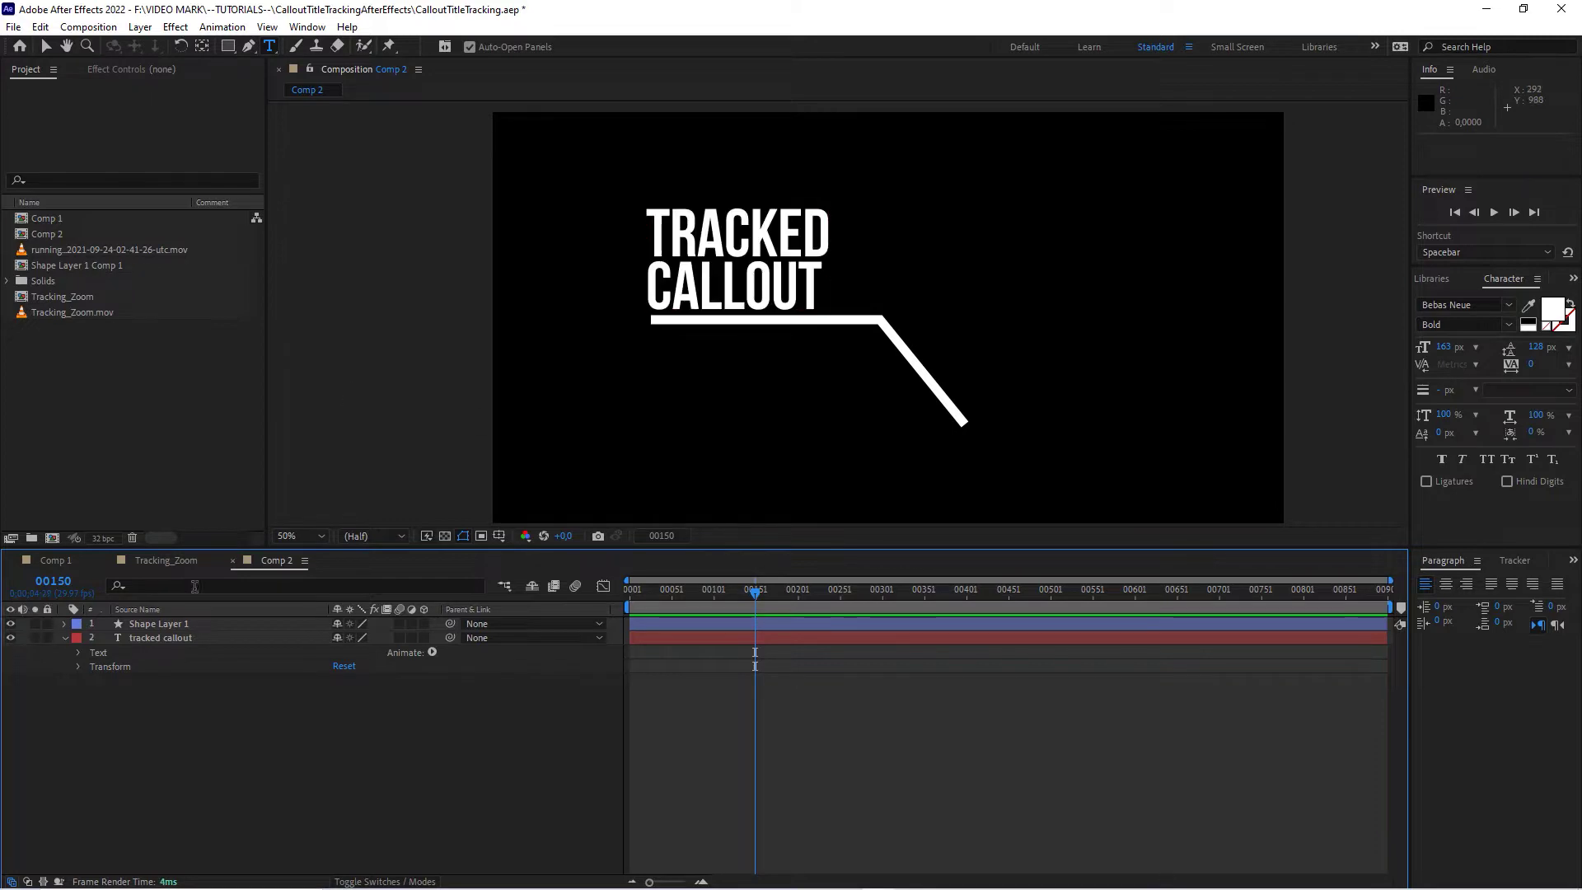
left_click(161, 560)
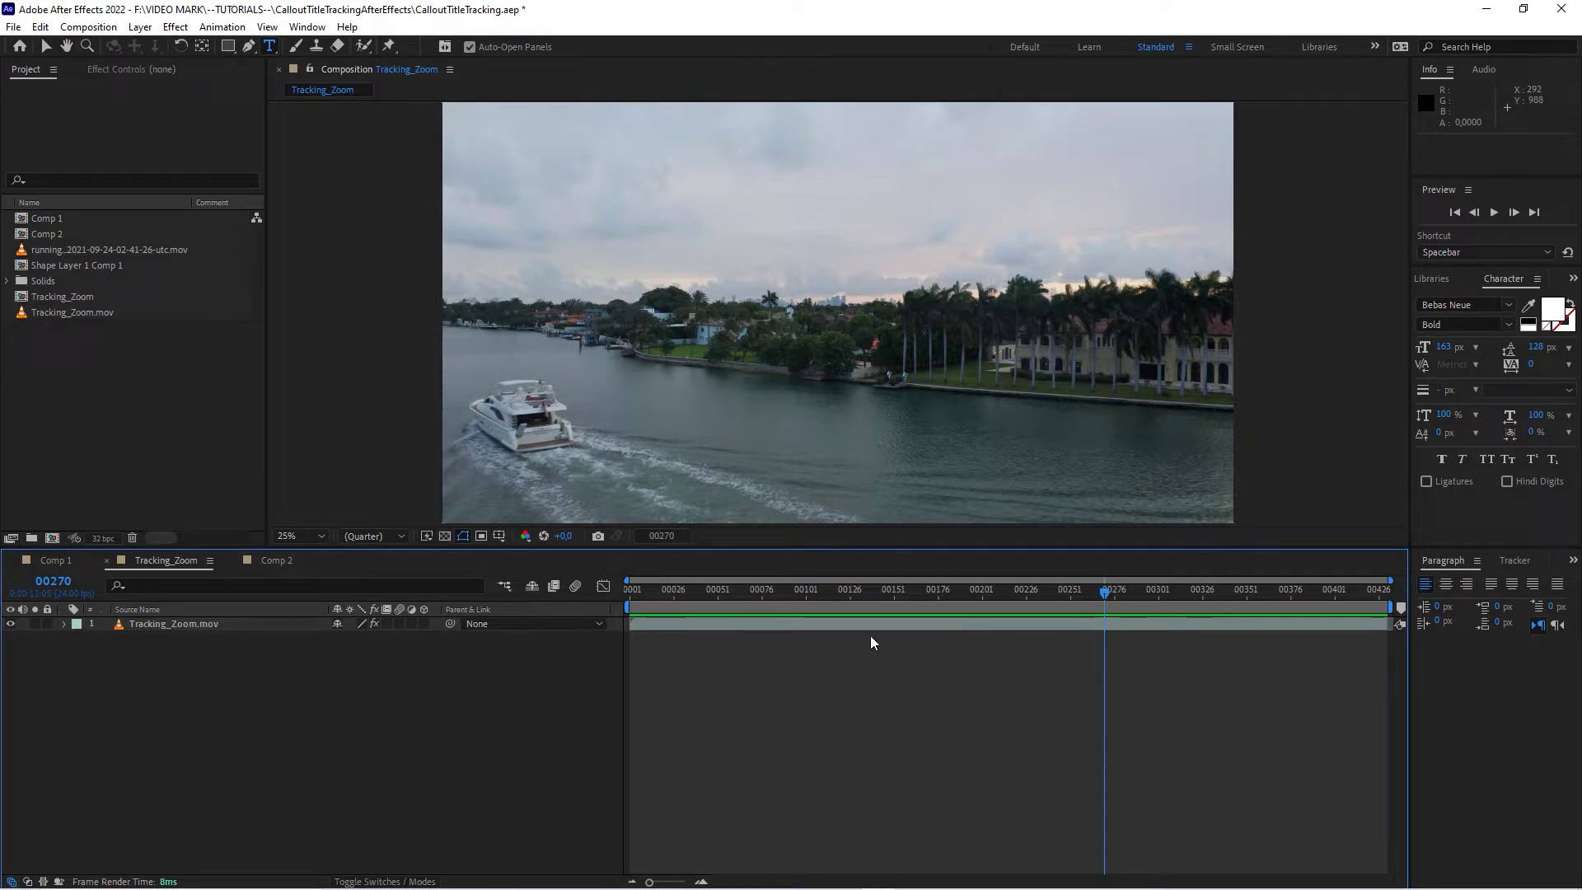
Park at frame 00074, select Tracking_Zoom.mov with the Selection tool, and show the Tracker panel.
left_click(650, 593)
left_click_drag(649, 595, 1115, 614)
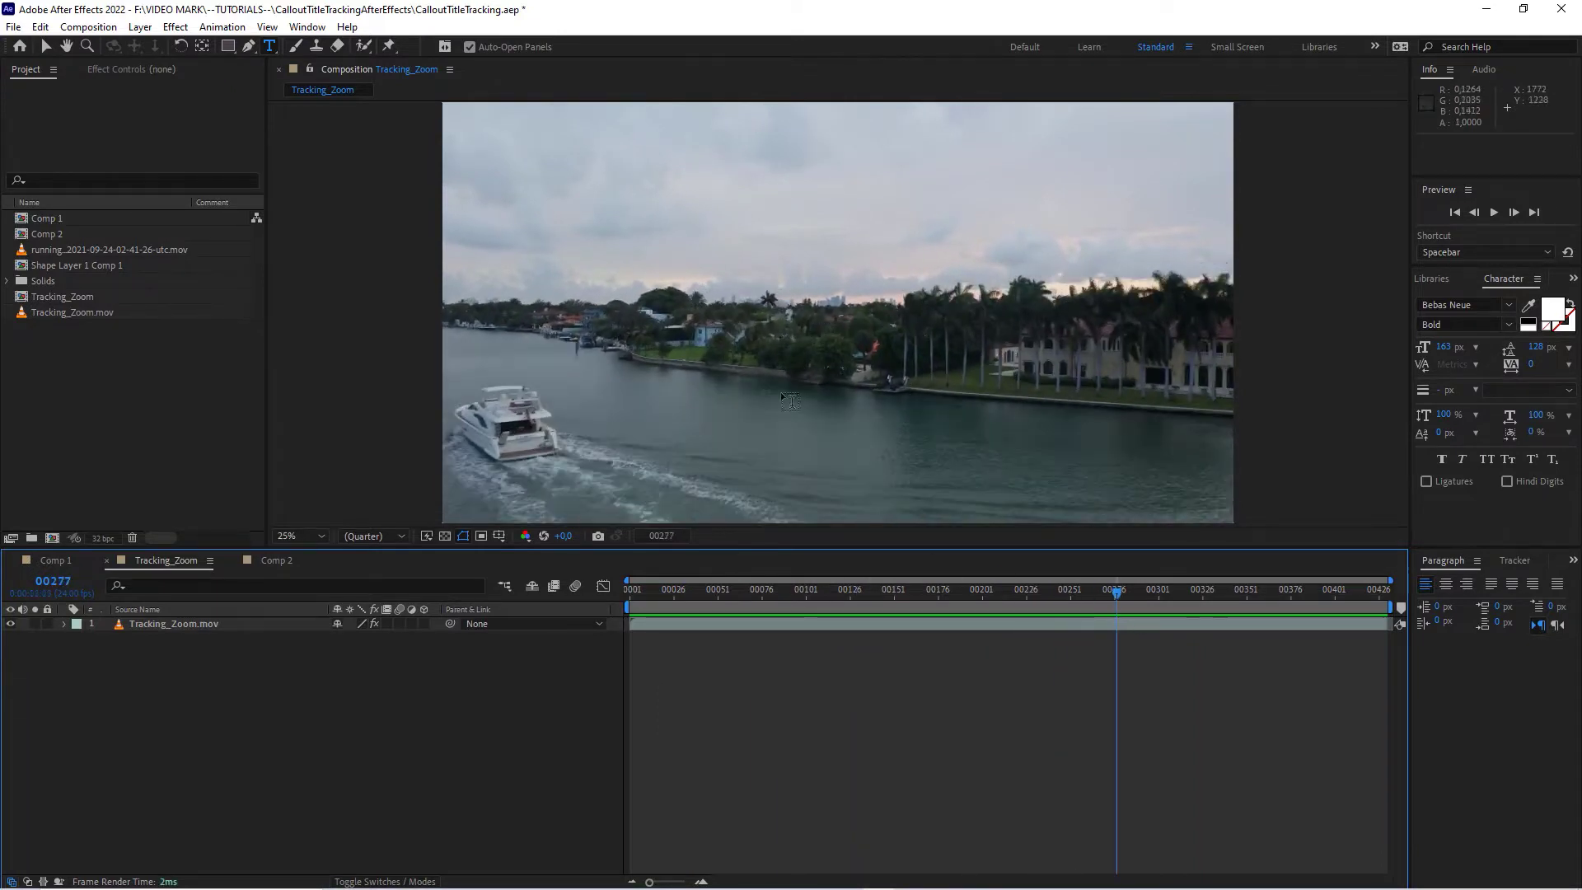
left_click(46, 46)
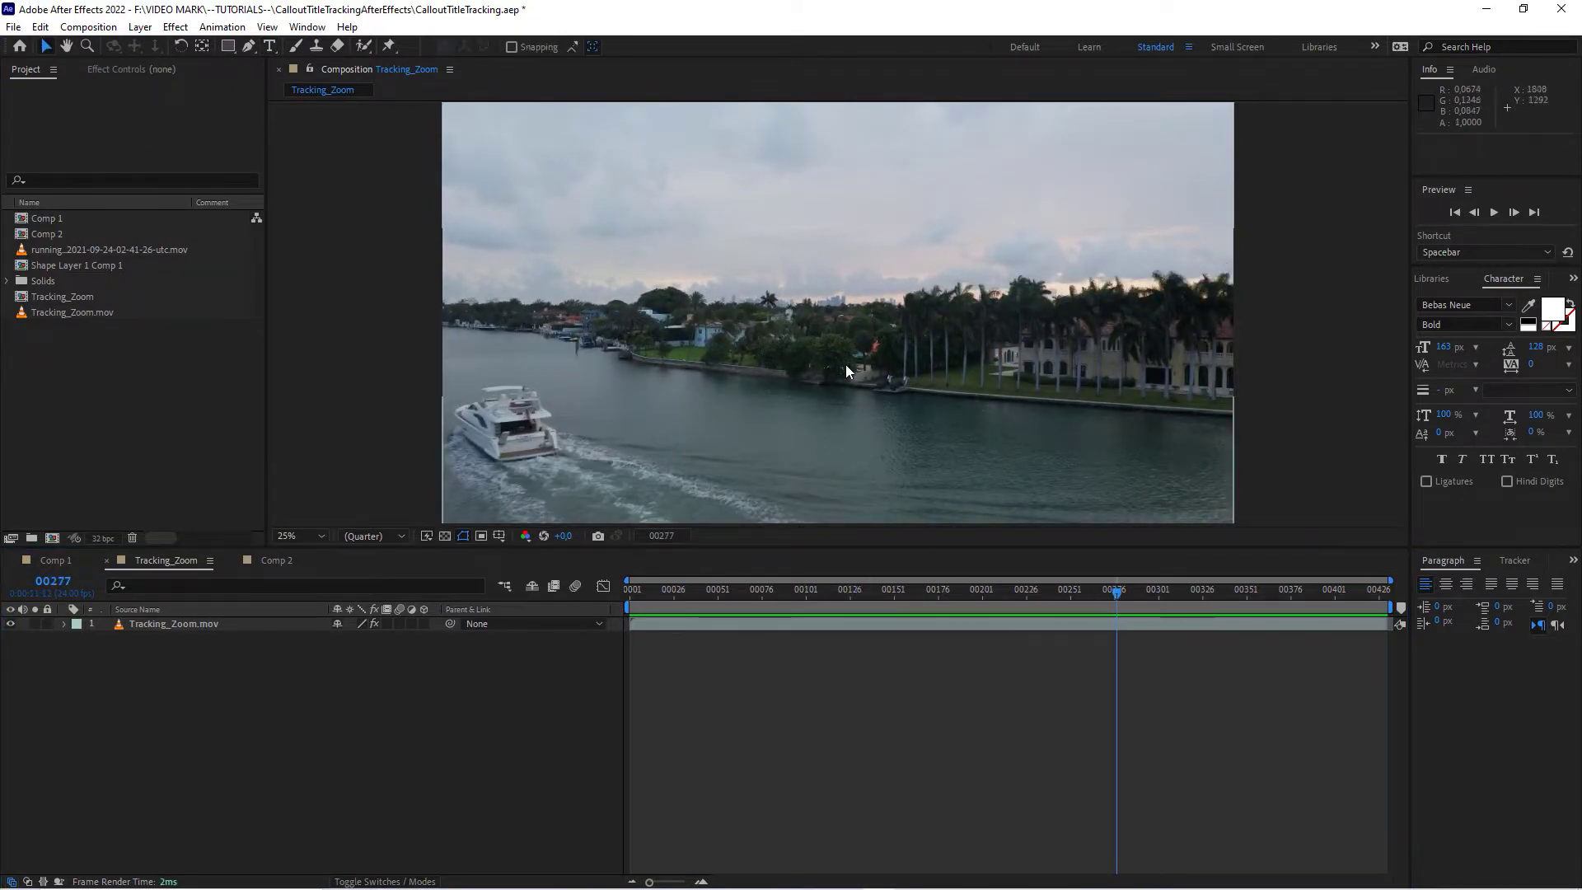
mouse_move(1150, 594)
left_mouse_down()
mouse_move(1269, 600)
mouse_move(1026, 596)
mouse_move(1318, 620)
mouse_move(968, 596)
mouse_move(1172, 615)
left_mouse_up()
left_click_drag(655, 597, 758, 600)
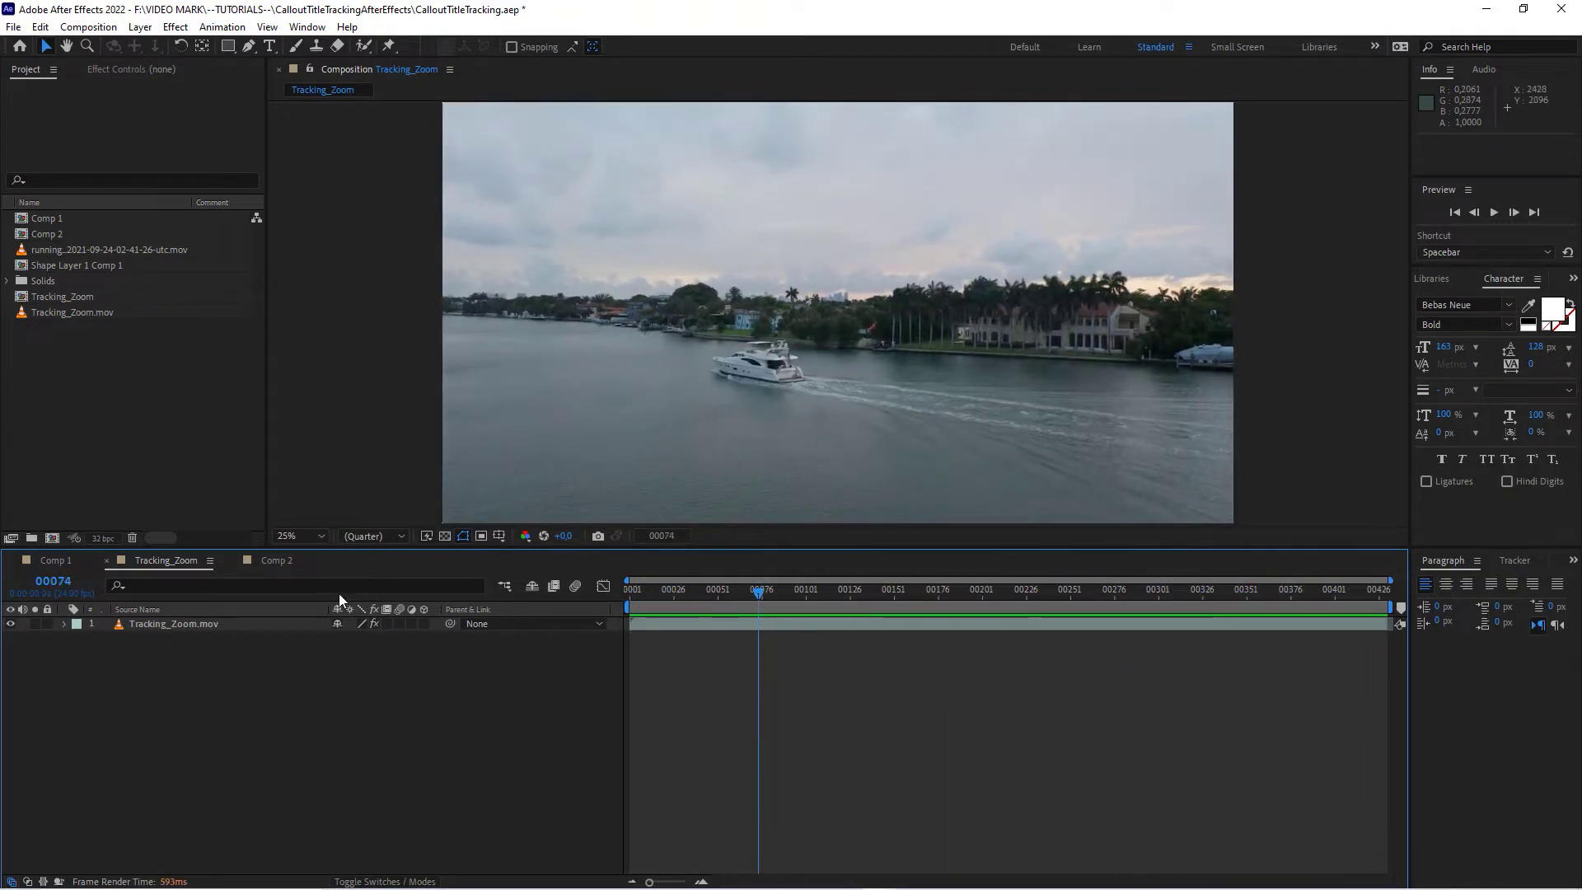
left_click(175, 623)
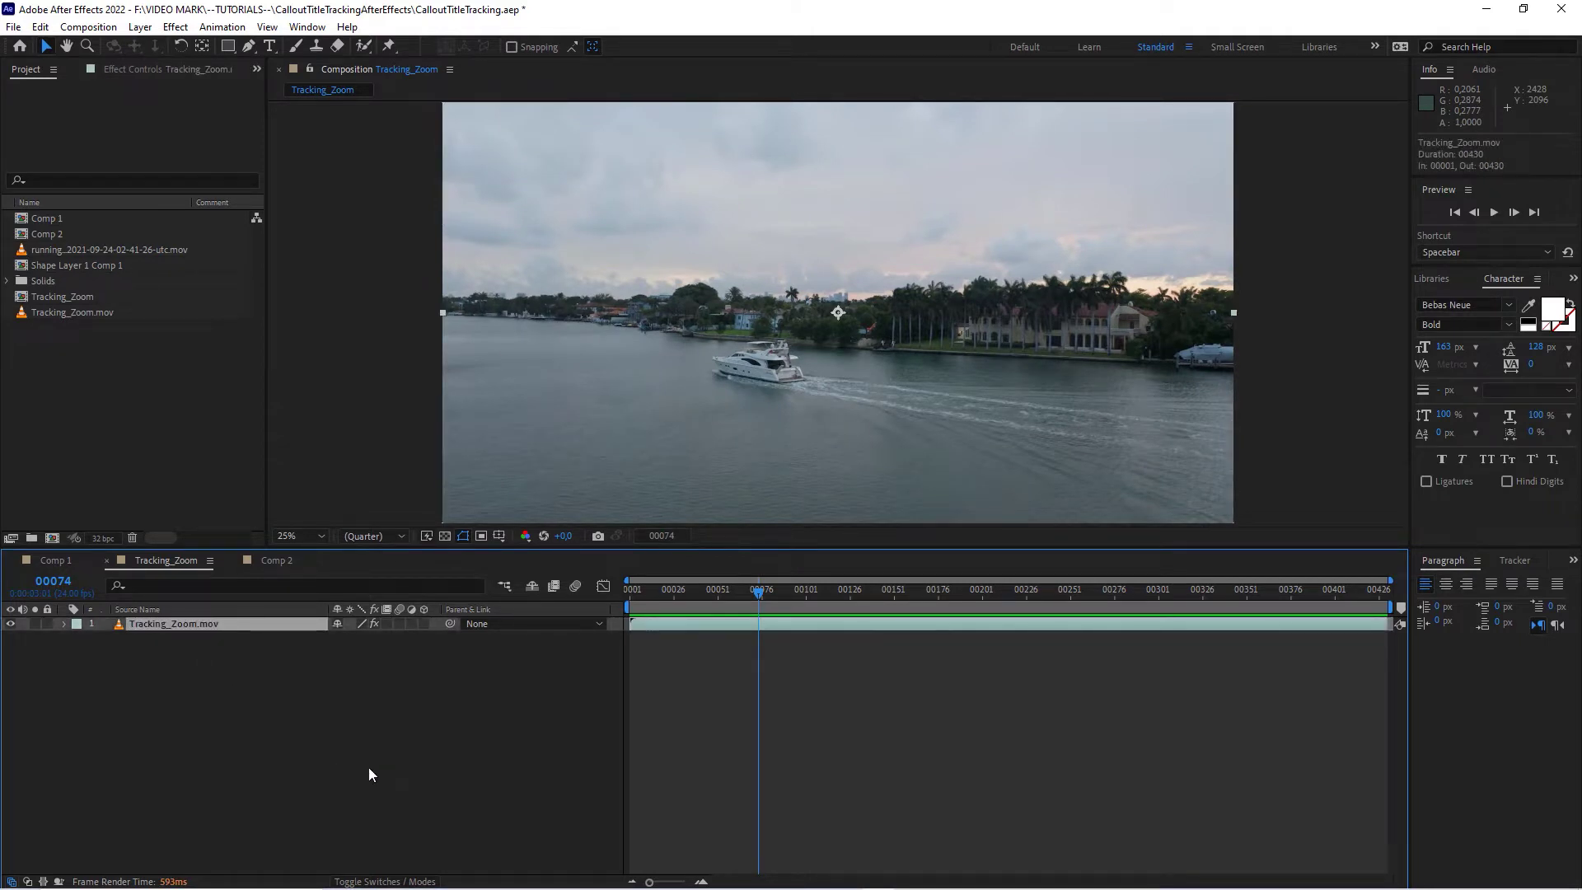
left_click(1509, 563)
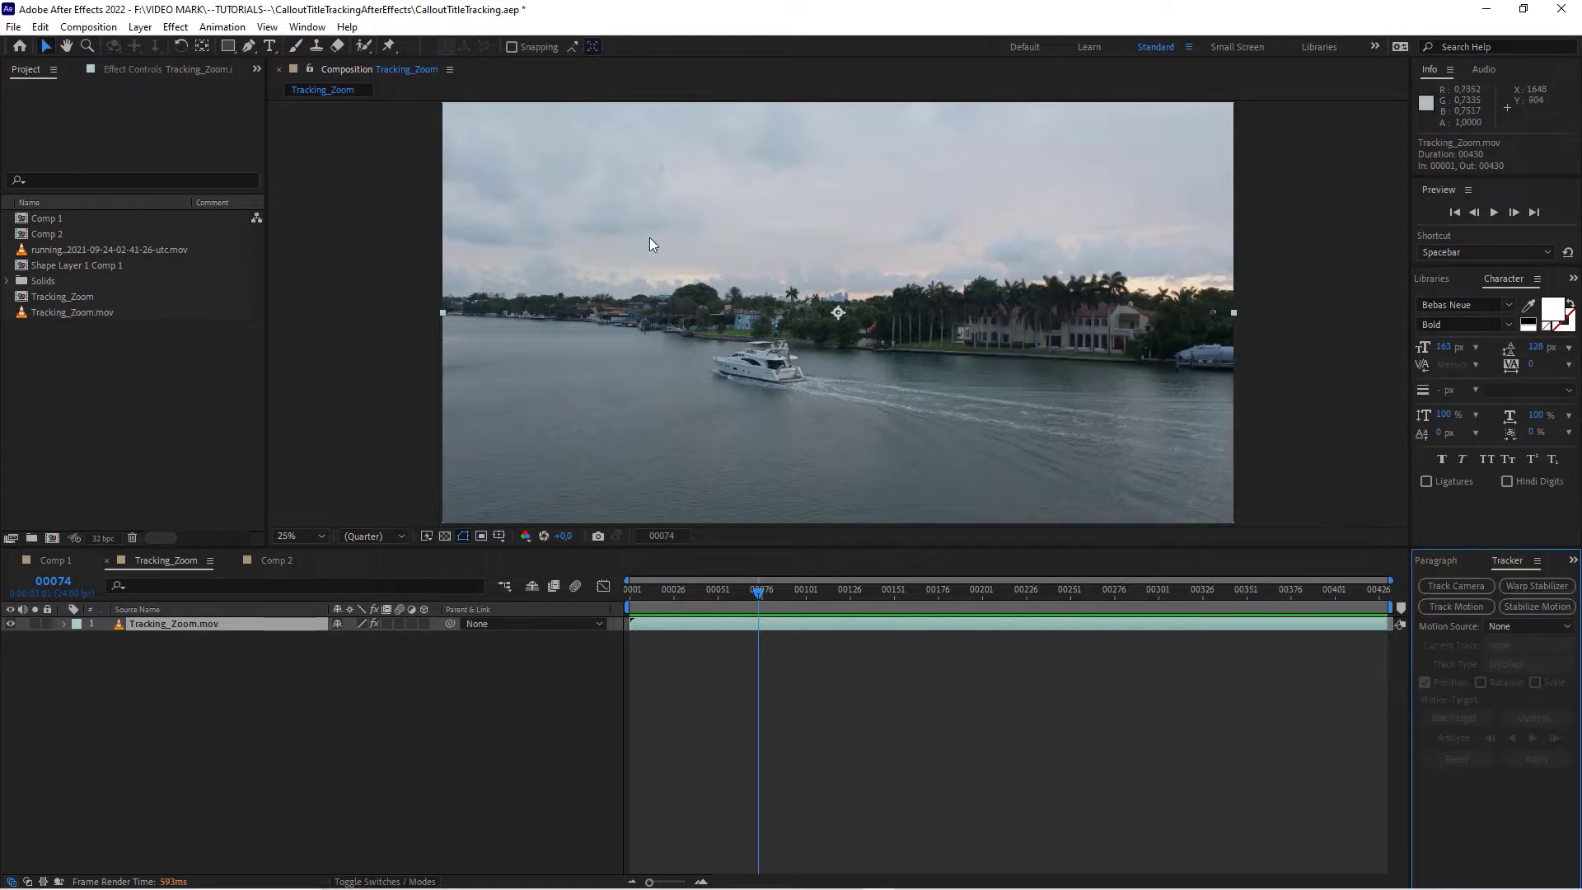
Enable the Tracker panel from the Window menu and run Track Camera on Tracking_Zoom.mov.
left_click(299, 31)
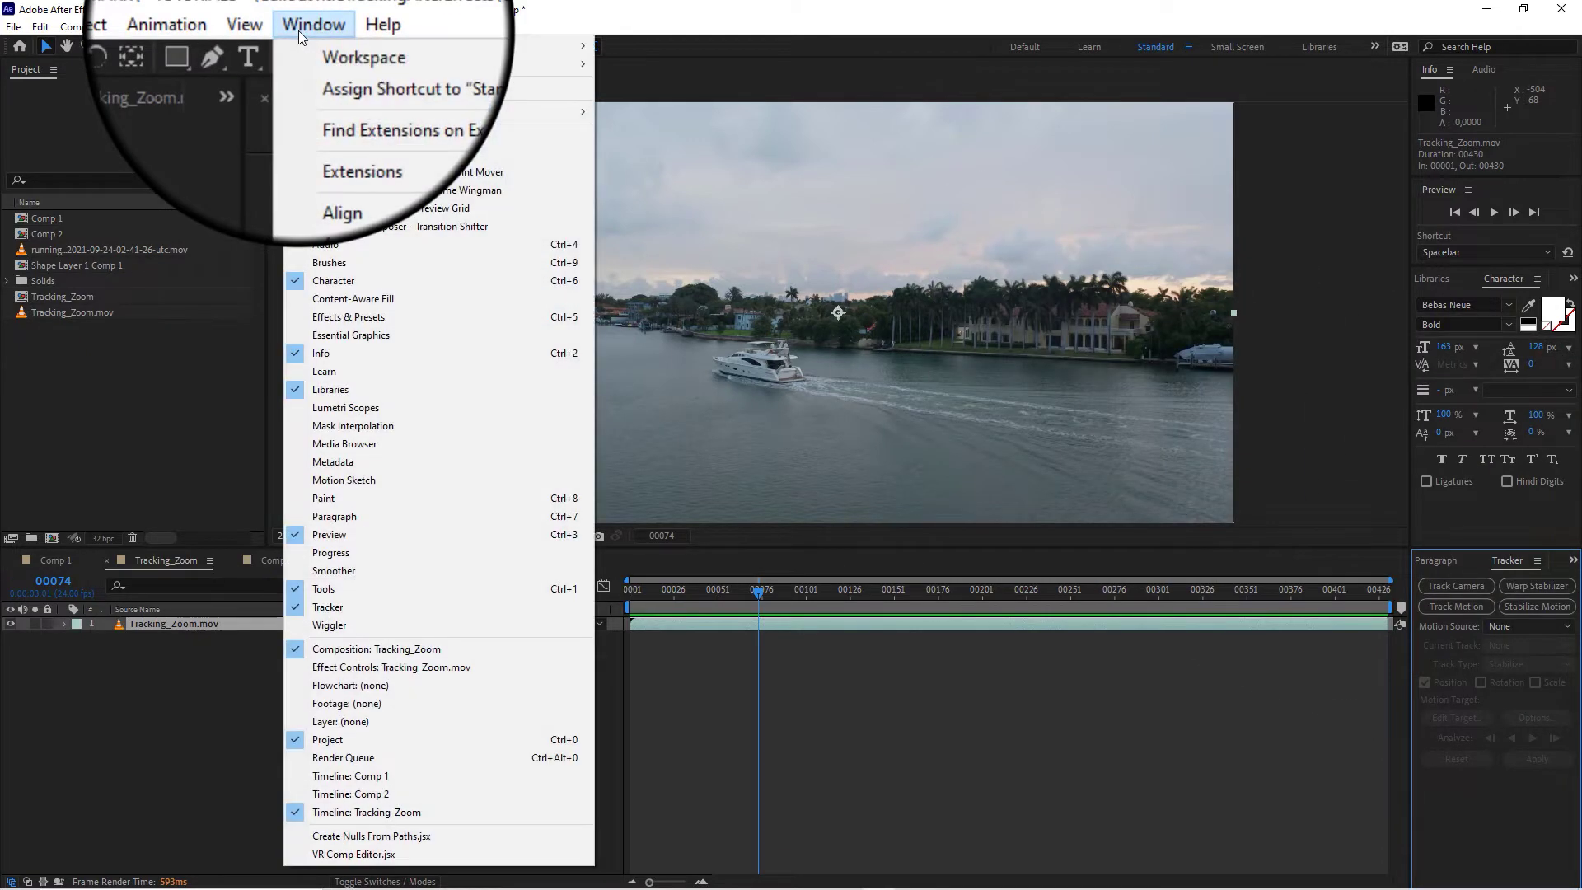
left_click(359, 608)
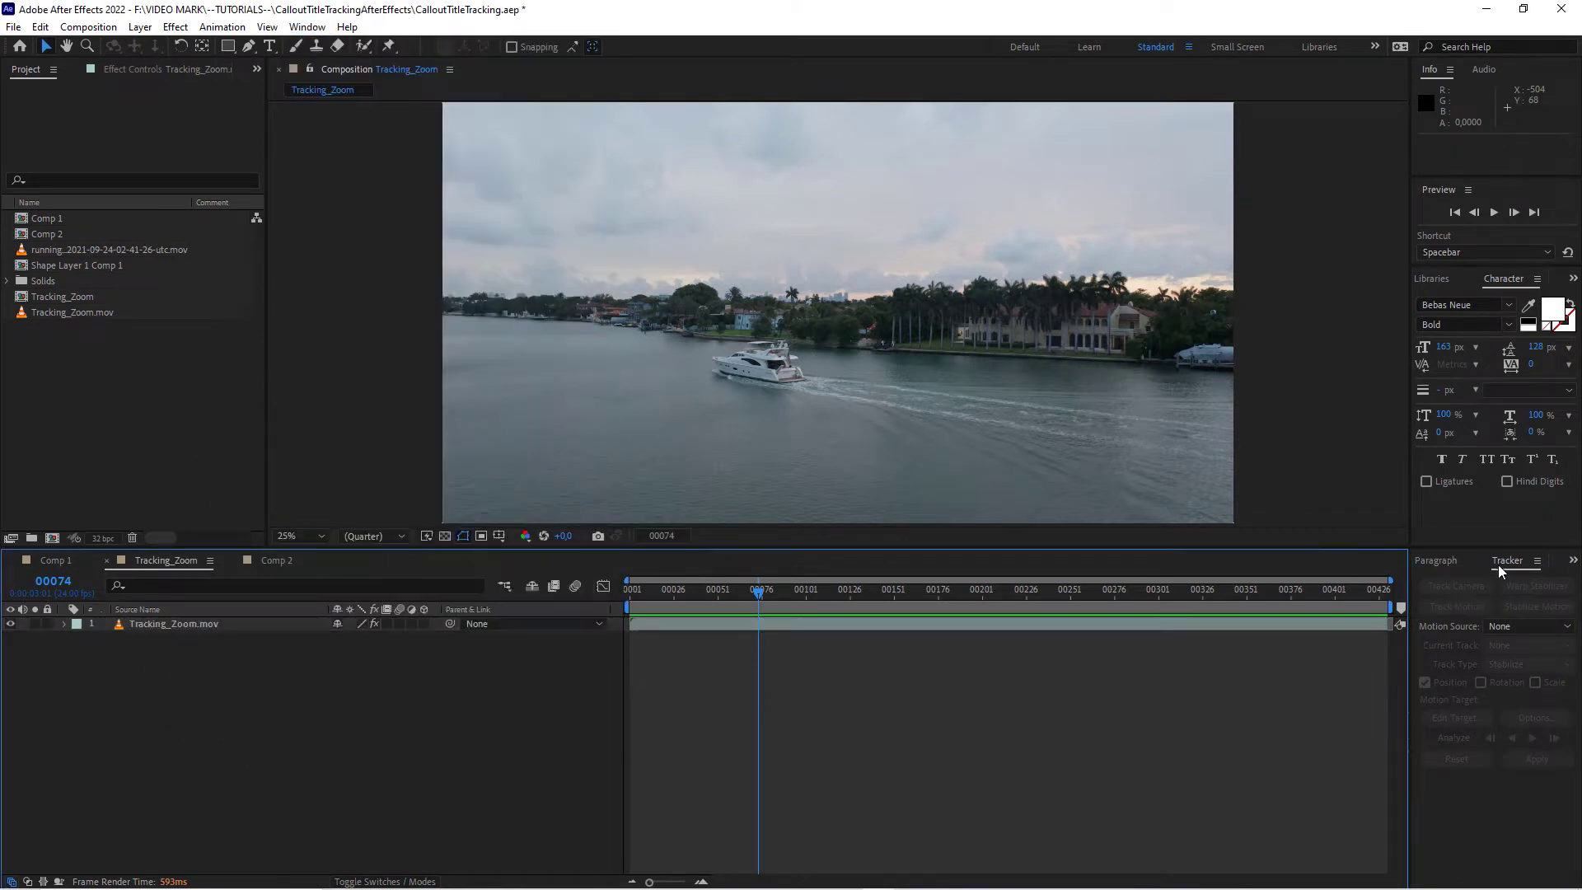
left_click(142, 623)
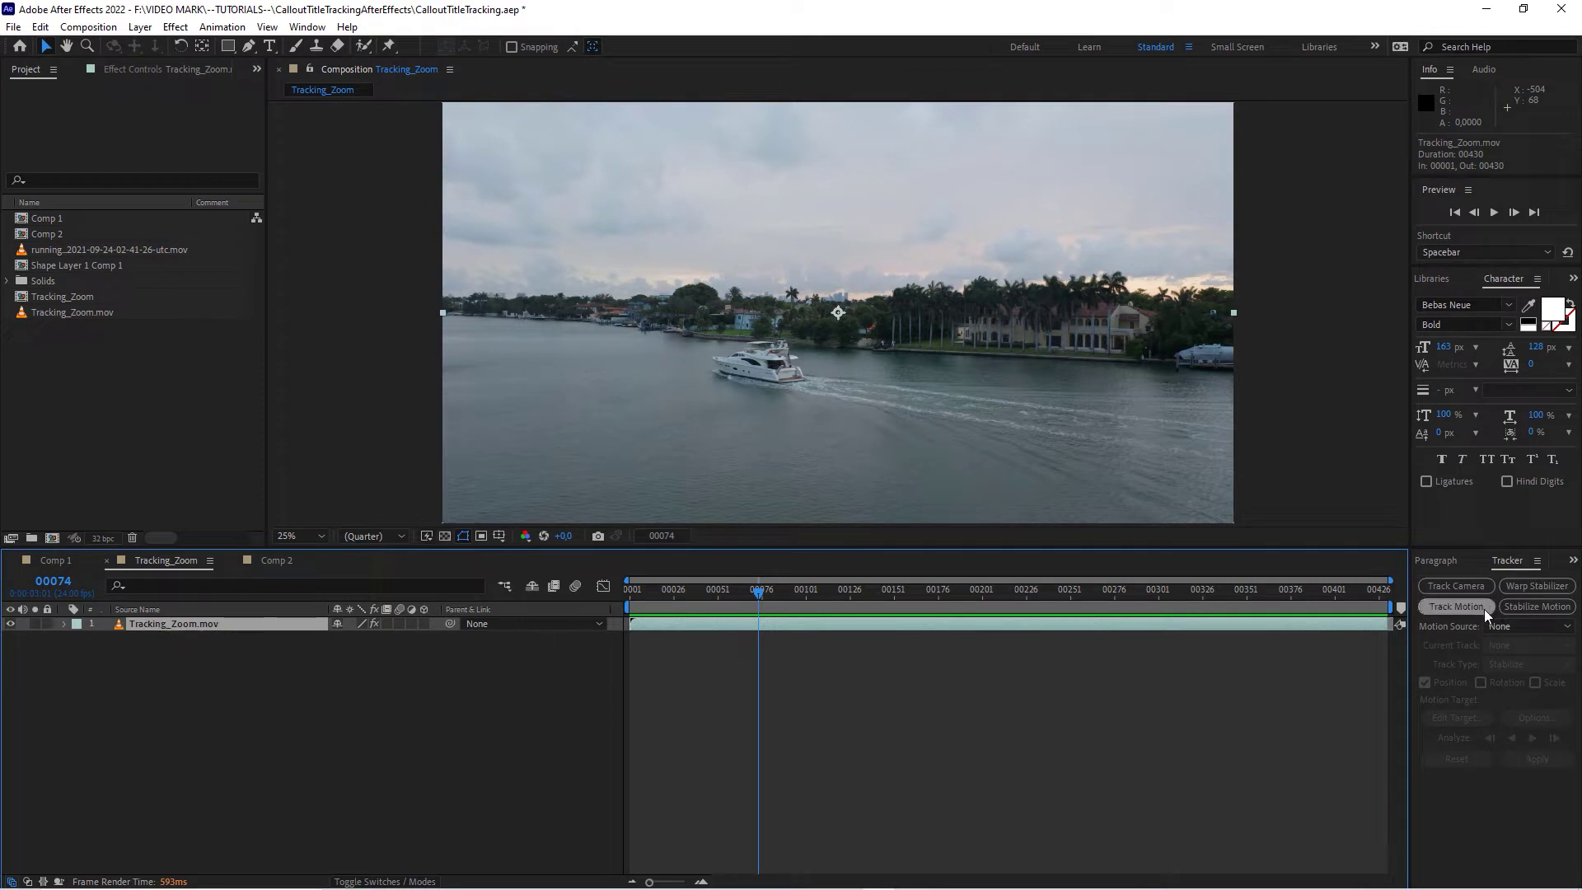
left_click(1470, 587)
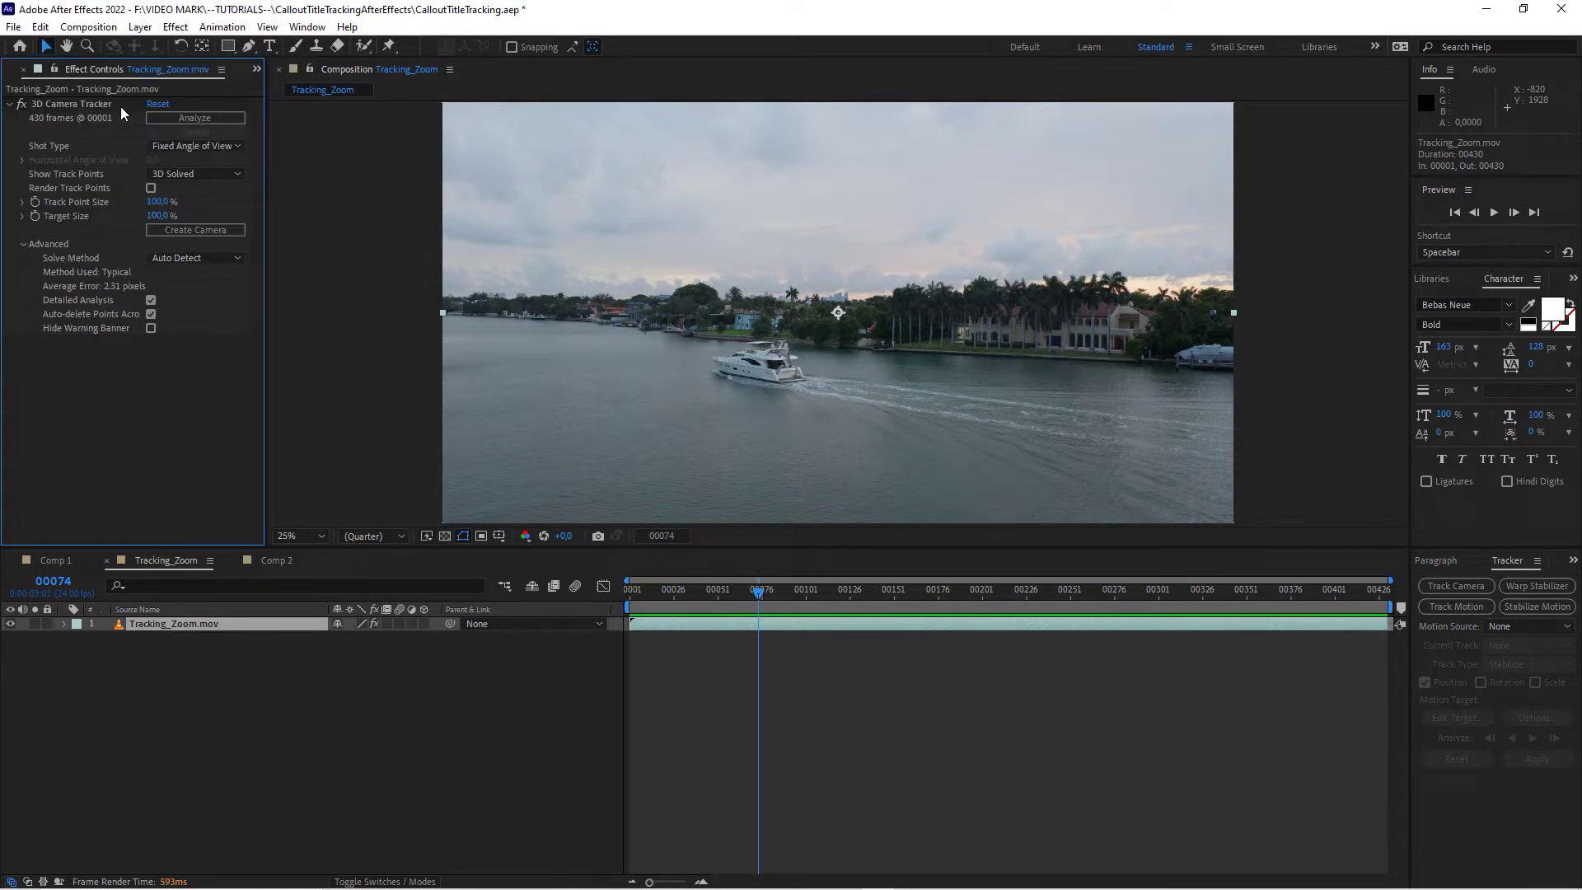
Keep Fixed Angle of View as the 3D Camera Tracker shot type while the solve finishes.
left_click(175, 150)
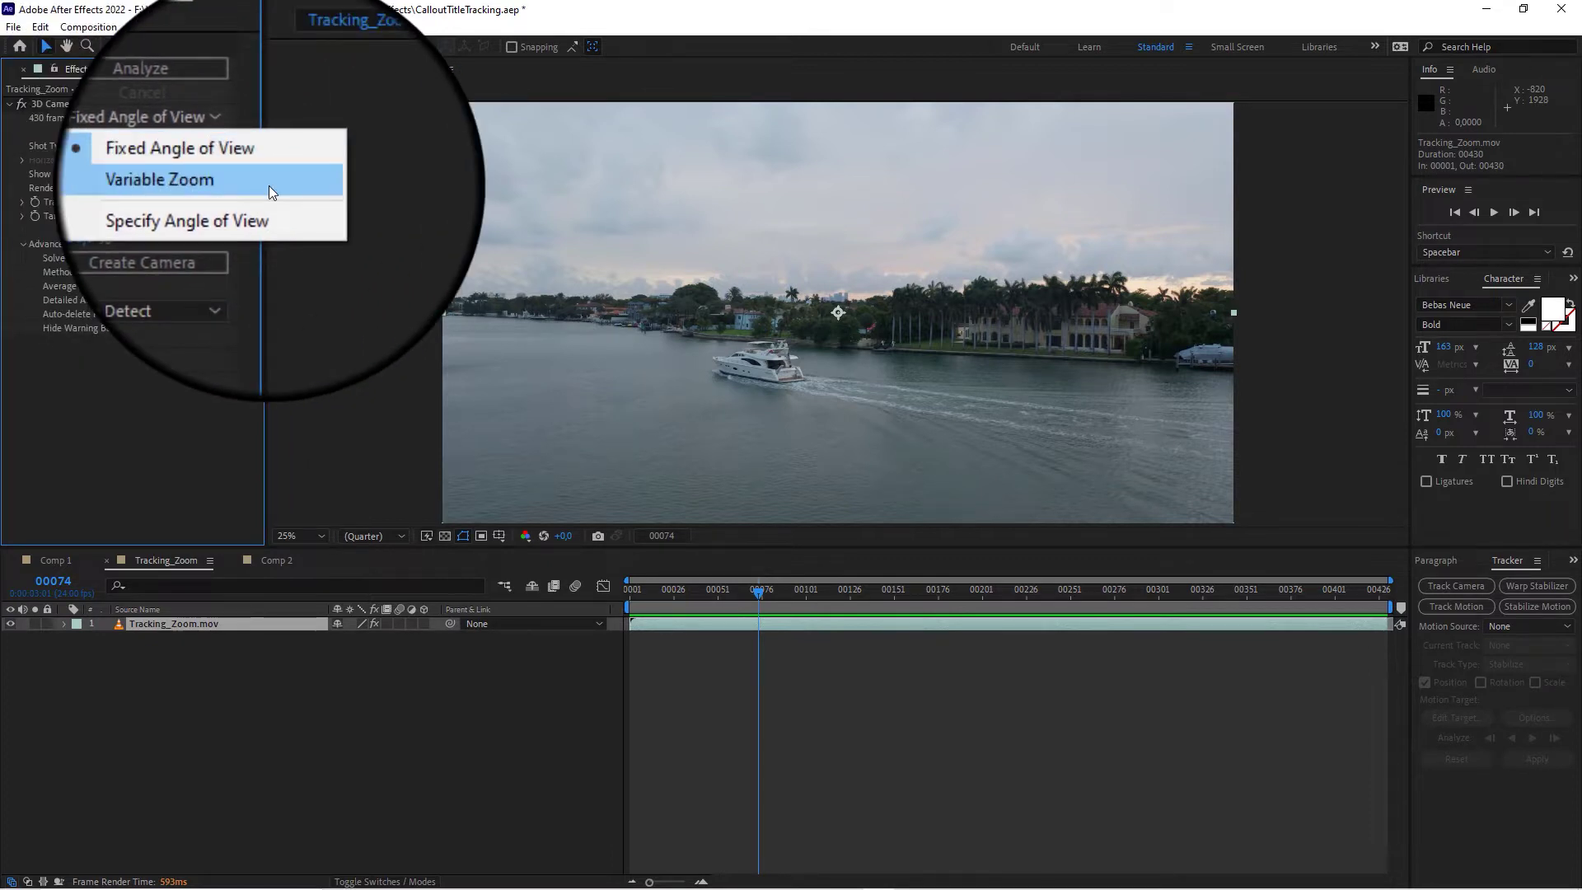
left_click(142, 445)
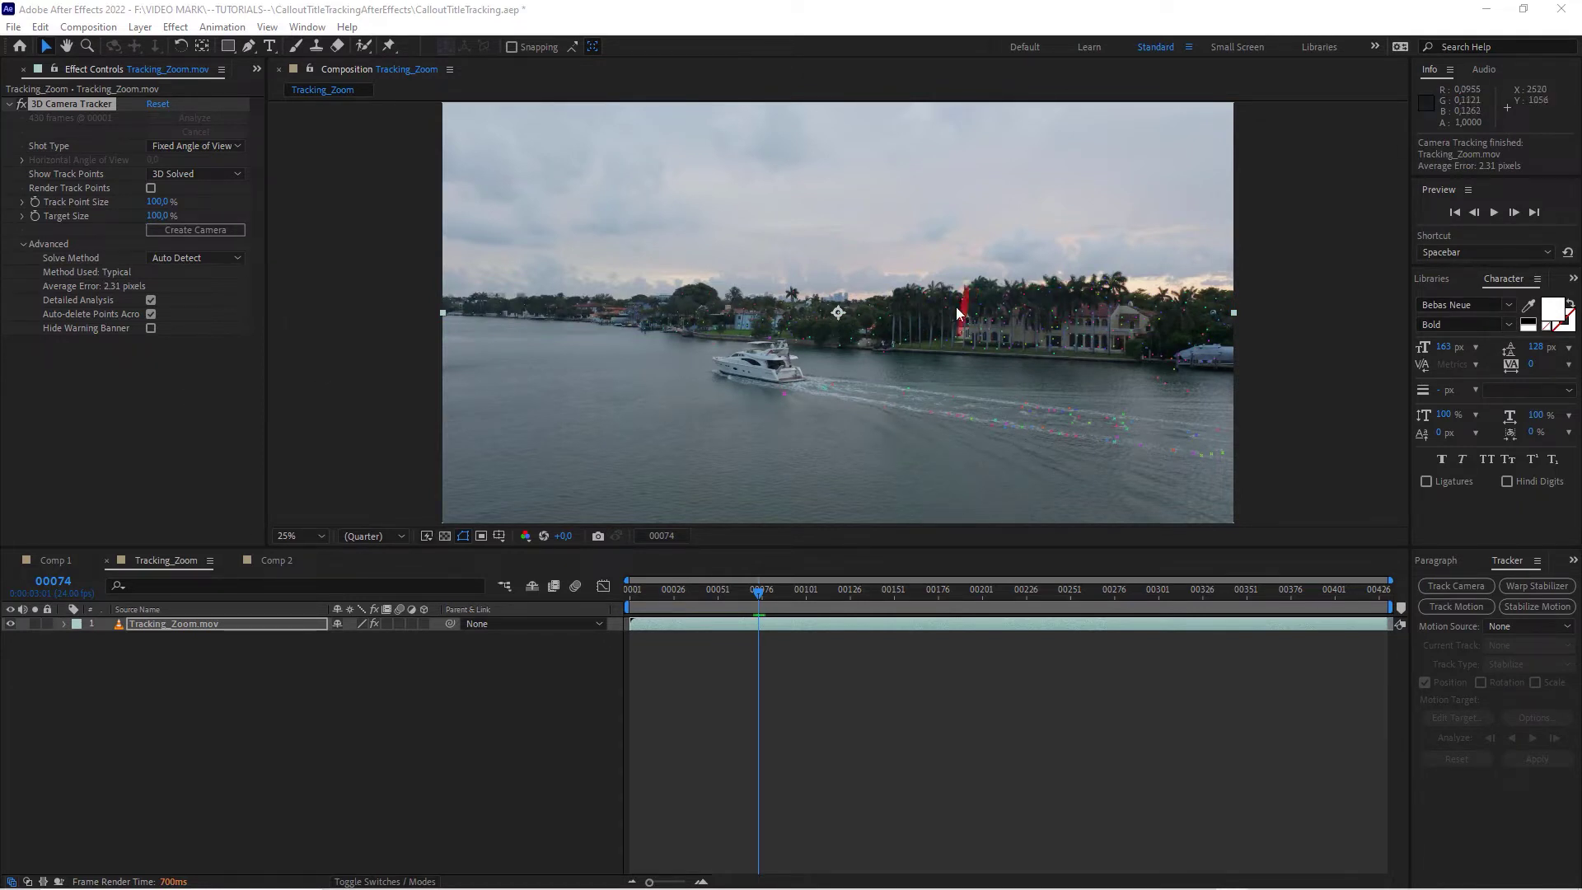
Magnify the footage view to 50% to inspect track points on the treeline.
key("period")
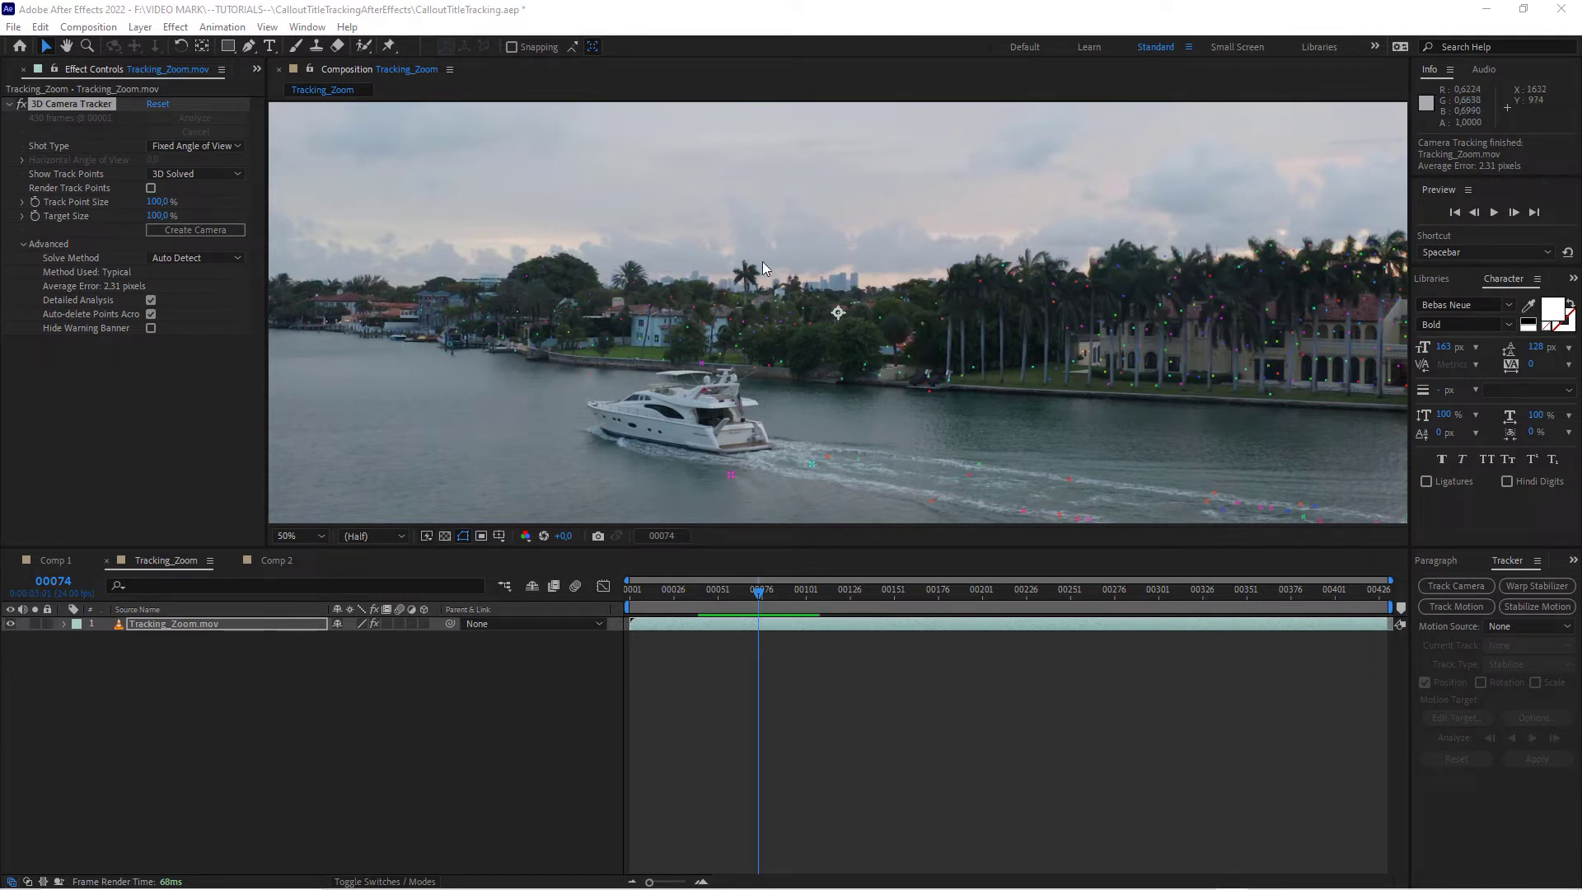
Create a solid and camera at the treeline target, then scrub to confirm Track Solid 1 stays locked.
right_click(900, 349)
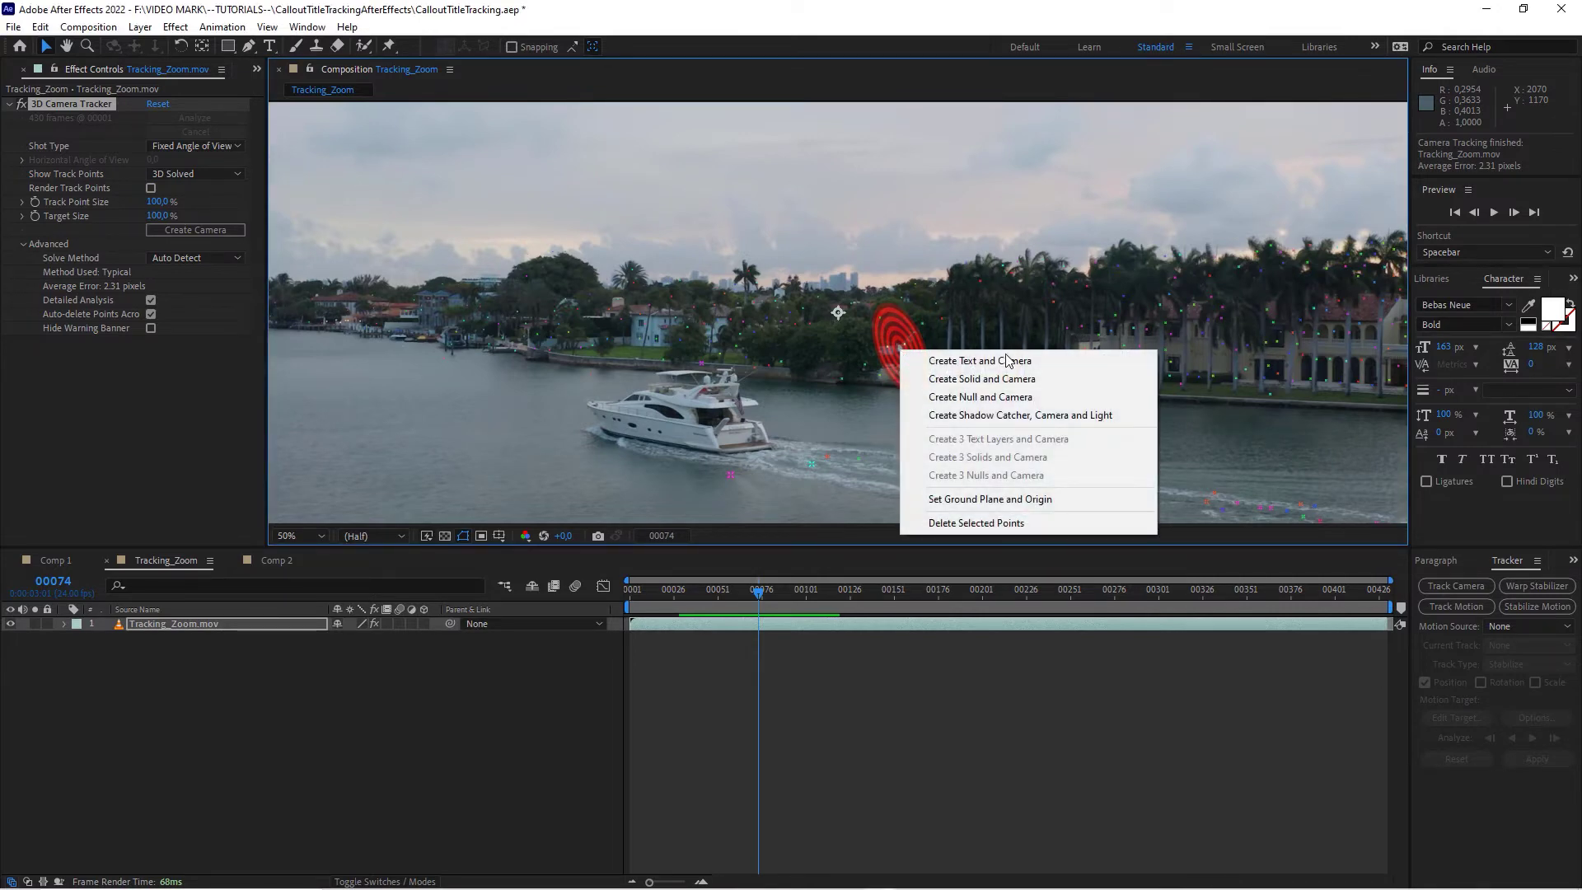
left_click(1048, 379)
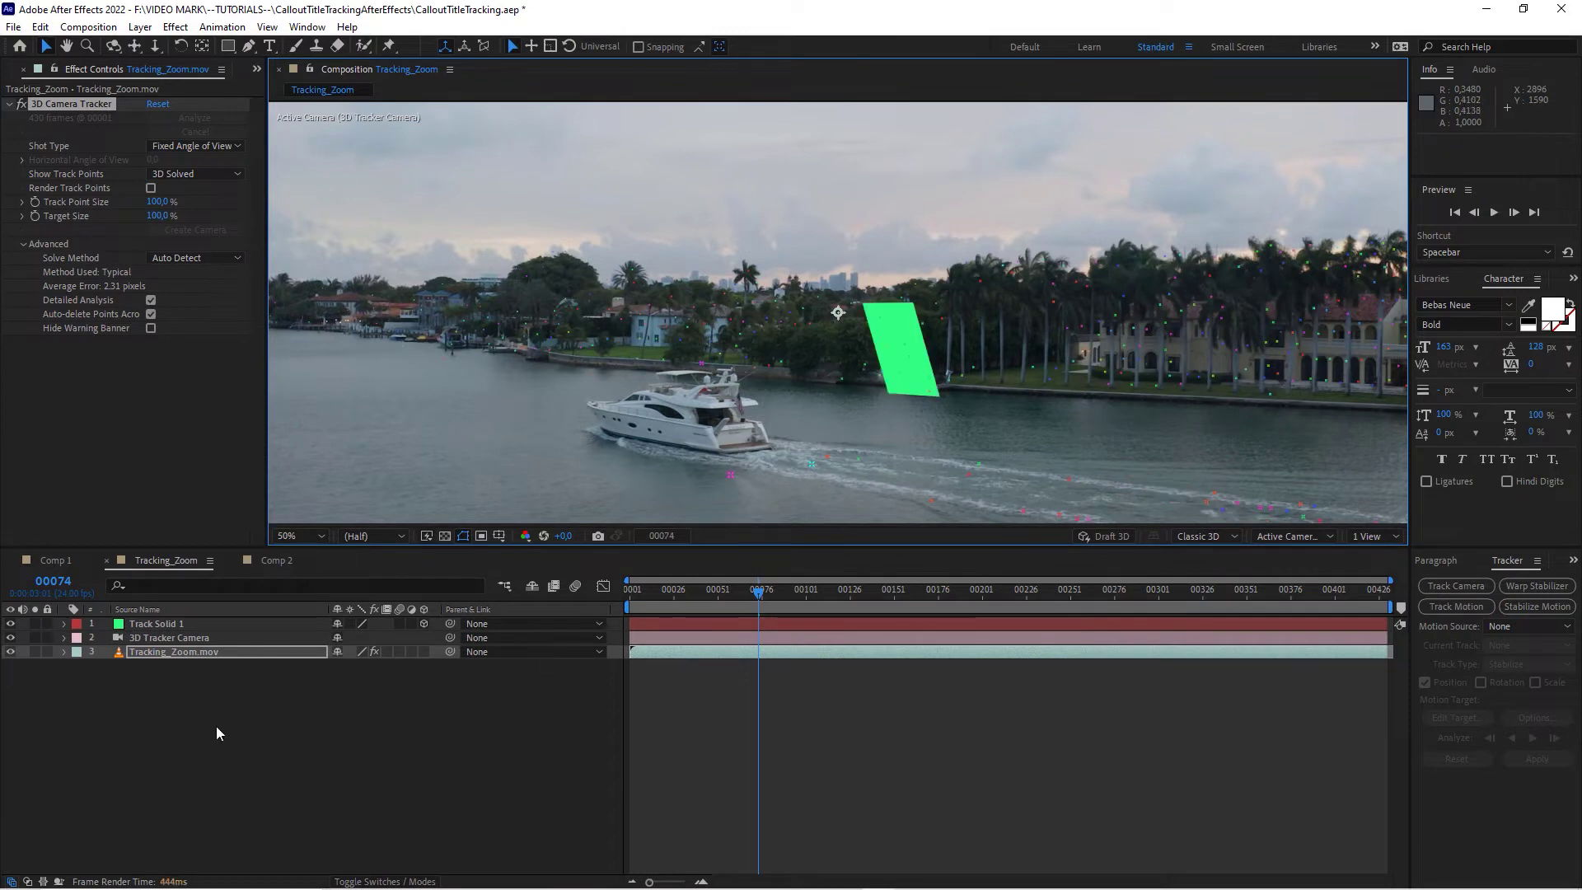
left_click(162, 624)
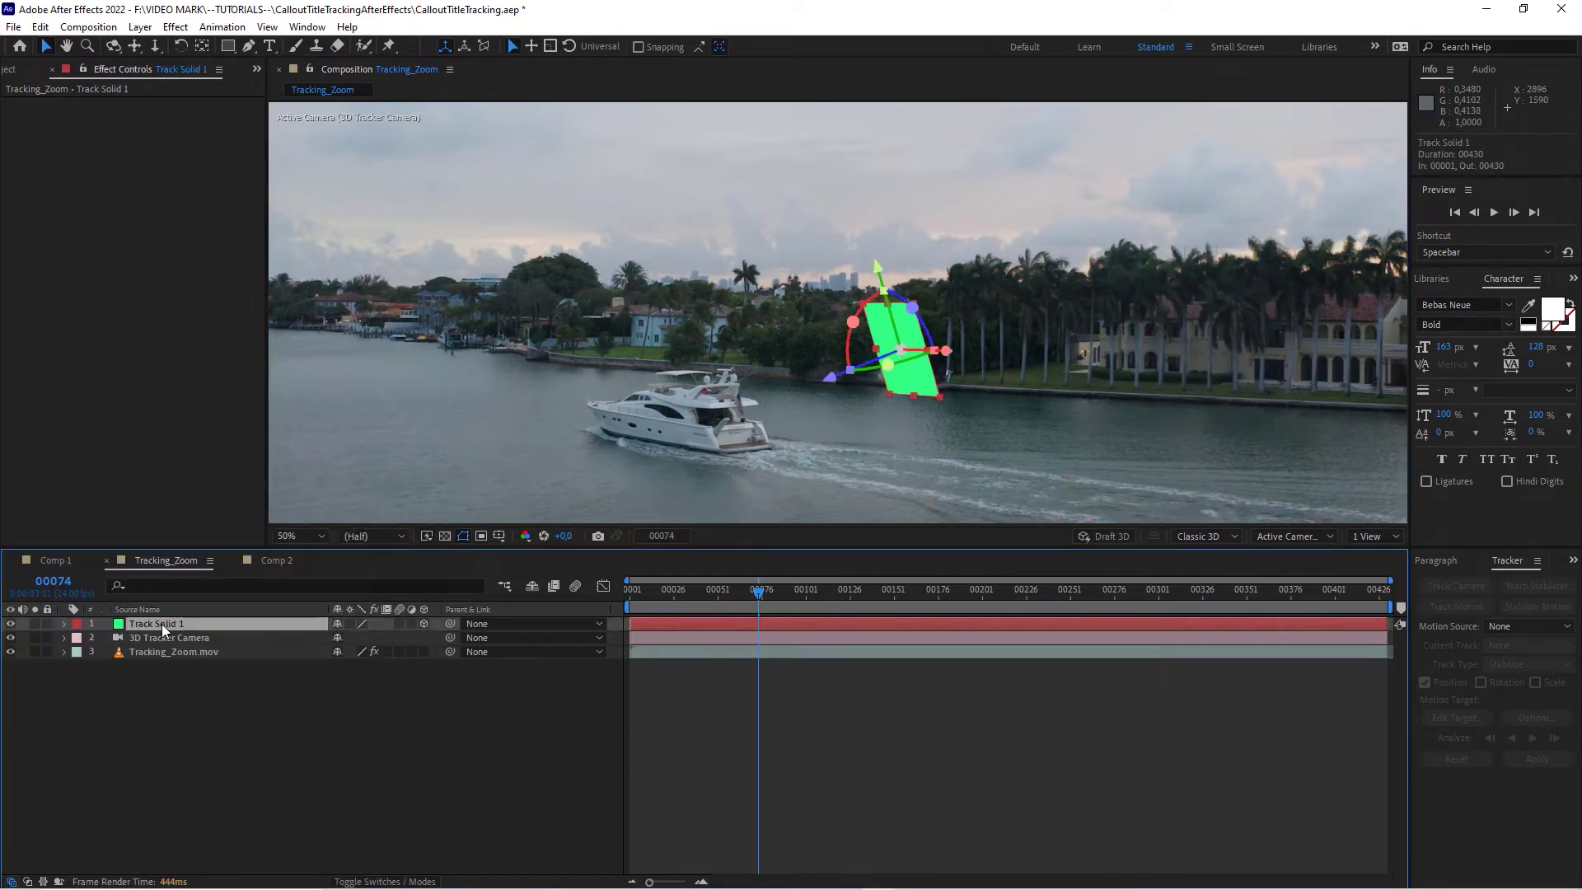
left_click_drag(758, 593, 628, 616)
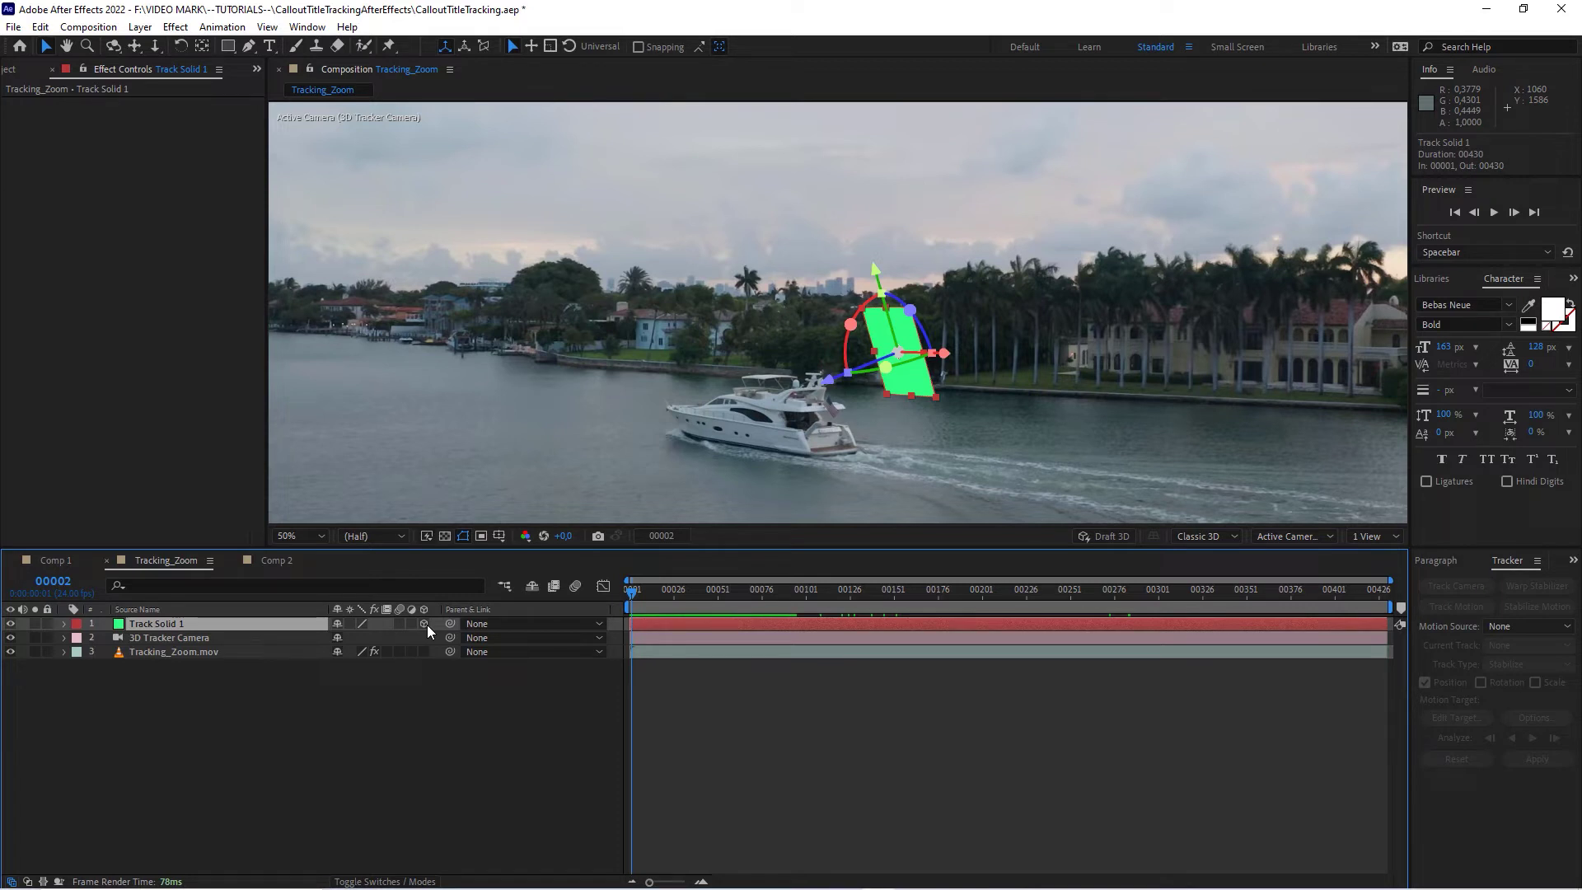
Recheck visibility of Comp 2's pointer line and text, then return to Tracking_Zoom with the Project panel shown.
left_click(185, 736)
left_click(275, 559)
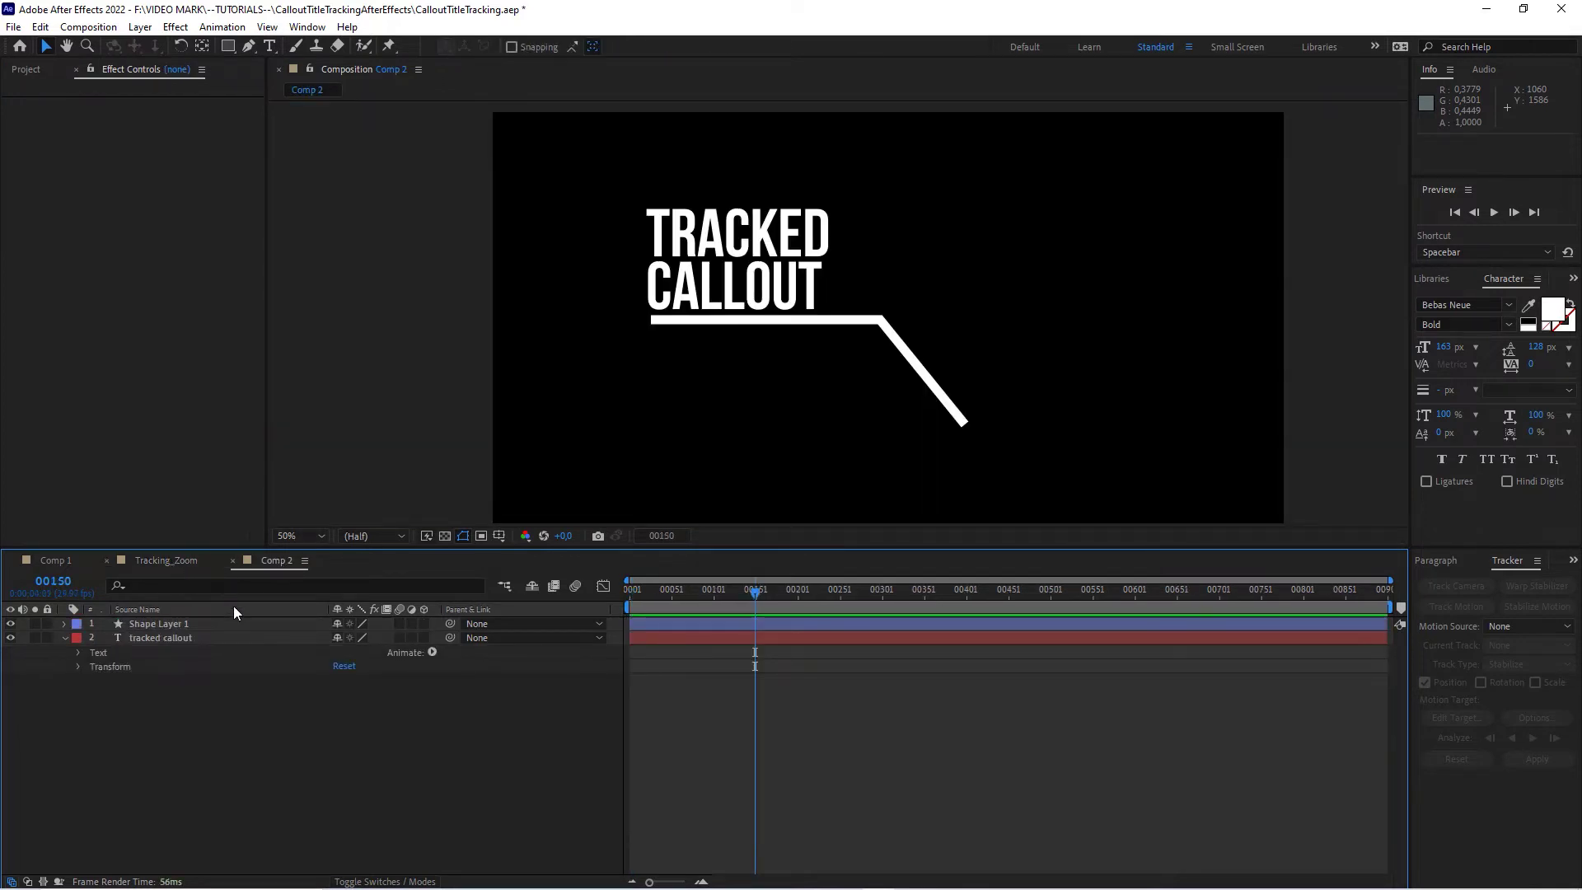
left_click(11, 624)
left_click(11, 624)
left_click(11, 637)
left_click(10, 638)
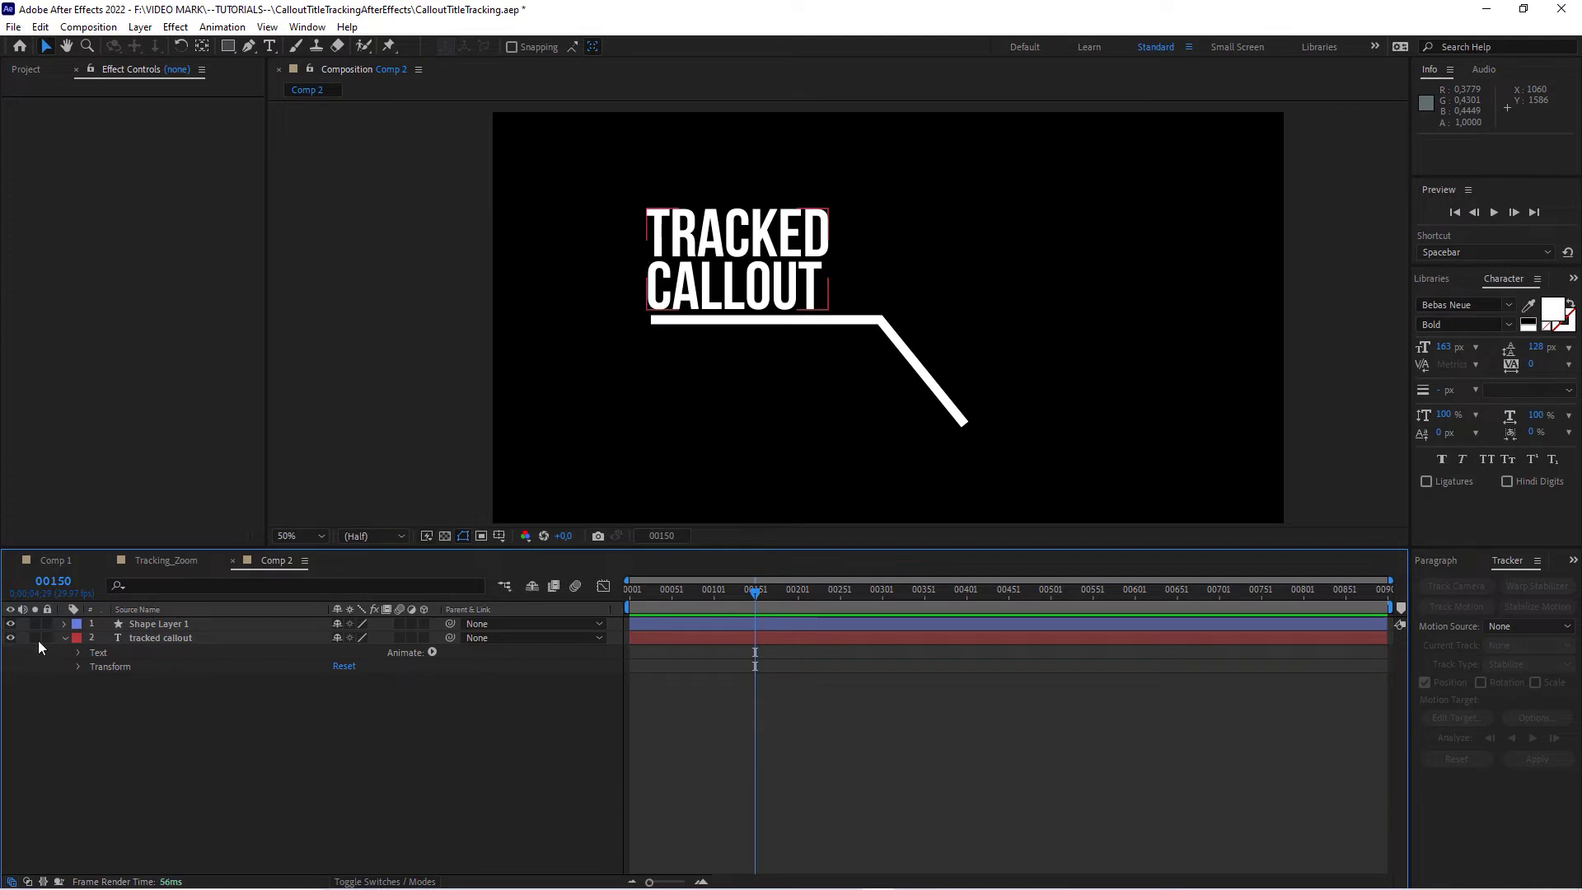
left_click(164, 562)
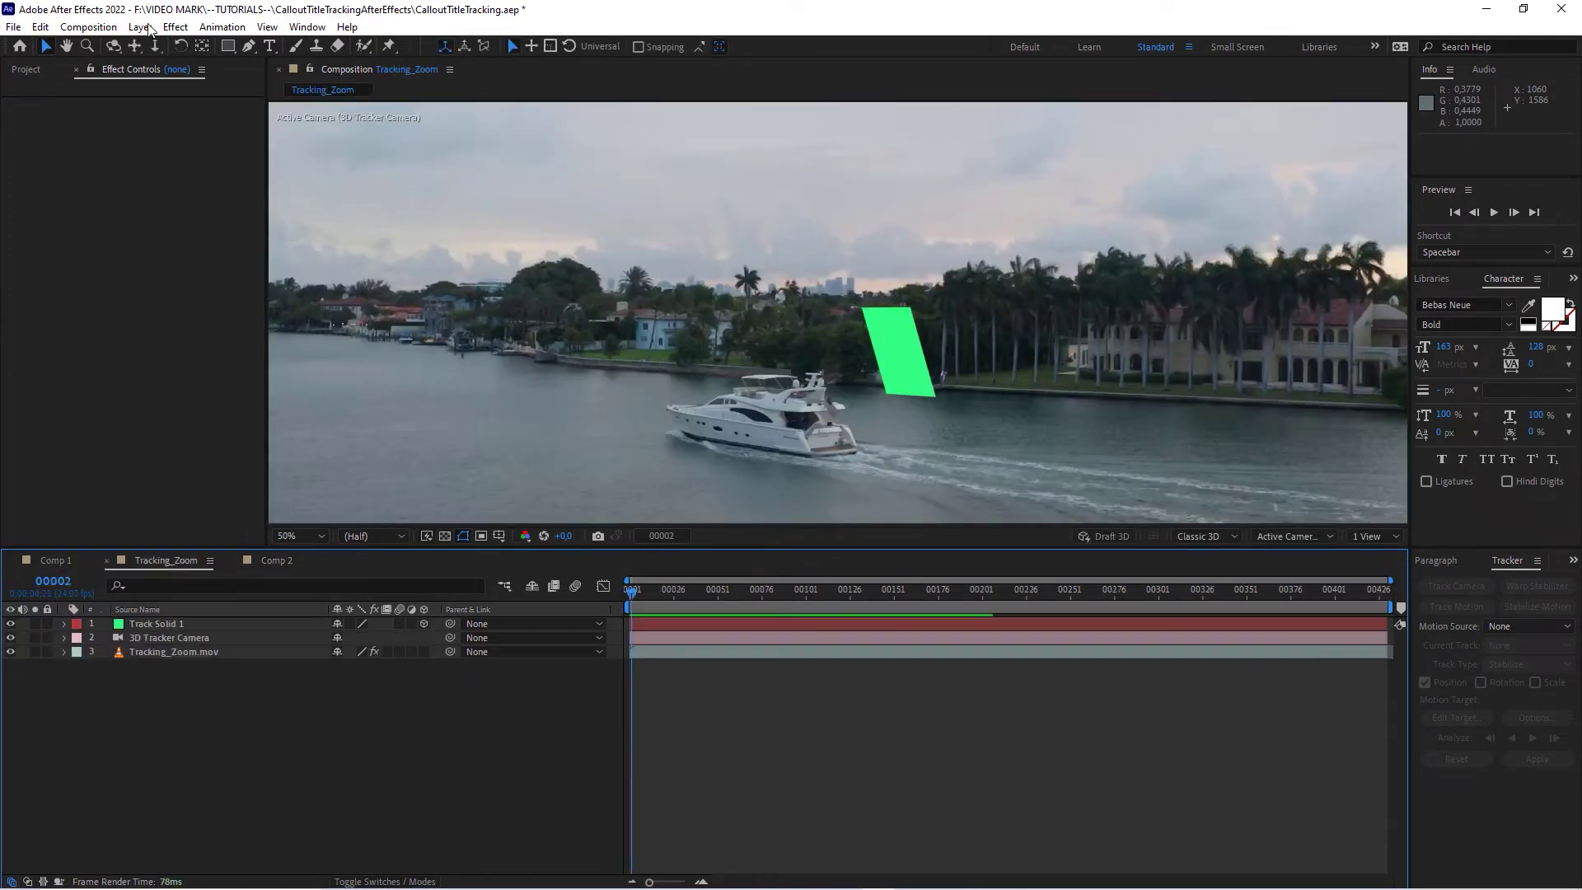
left_click(25, 70)
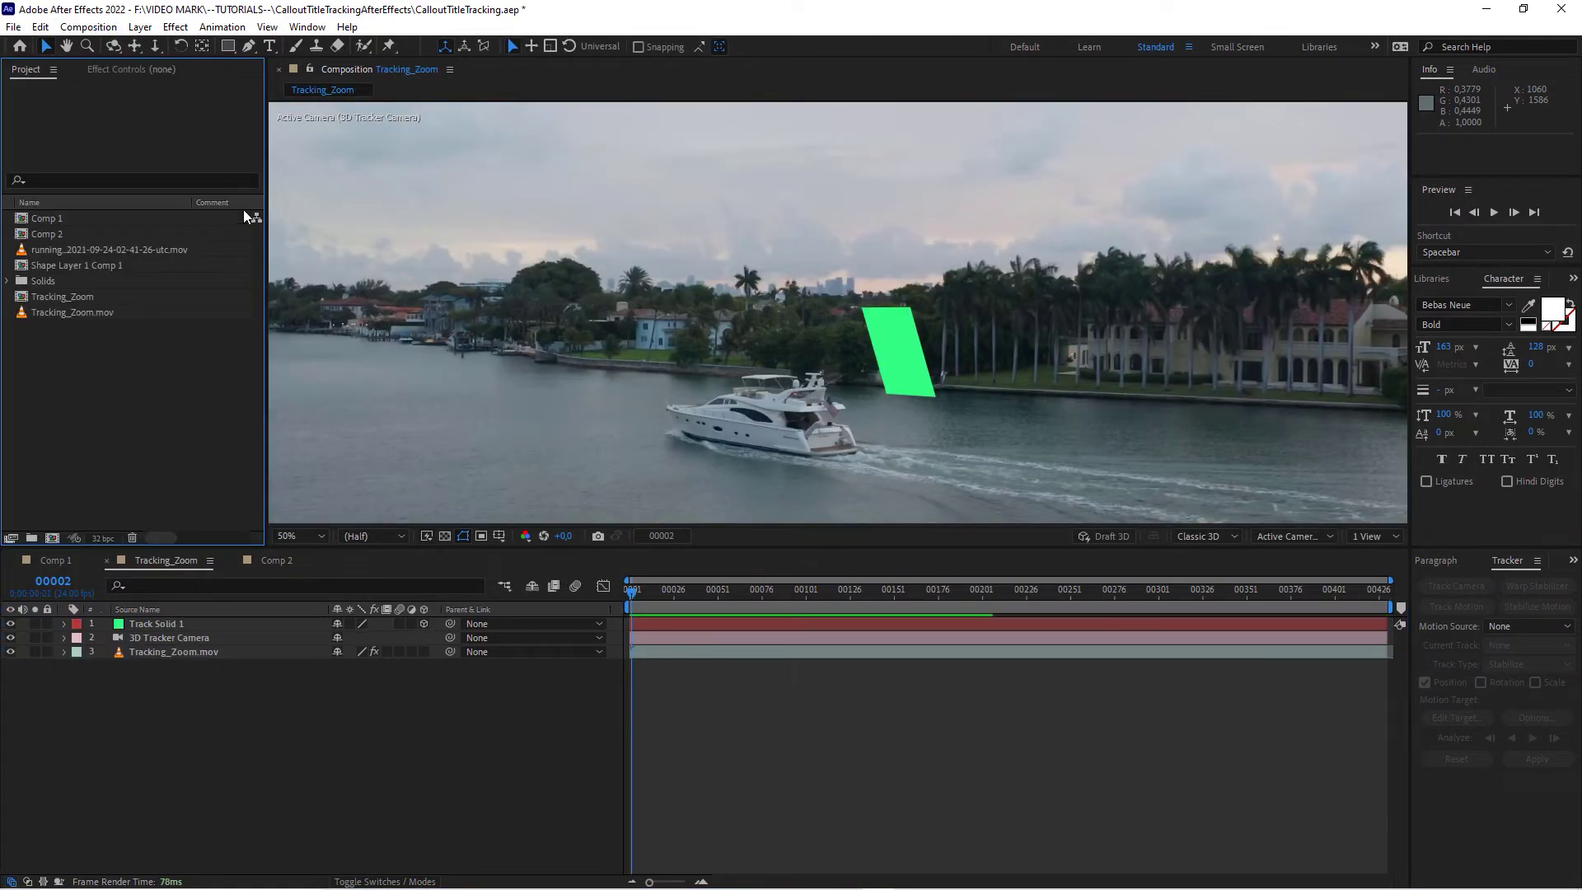
Place Comp 2 at the top of the Tracking_Zoom timeline and turn on its 3D Layer switch.
left_click(44, 235)
left_click_drag(48, 235, 316, 681)
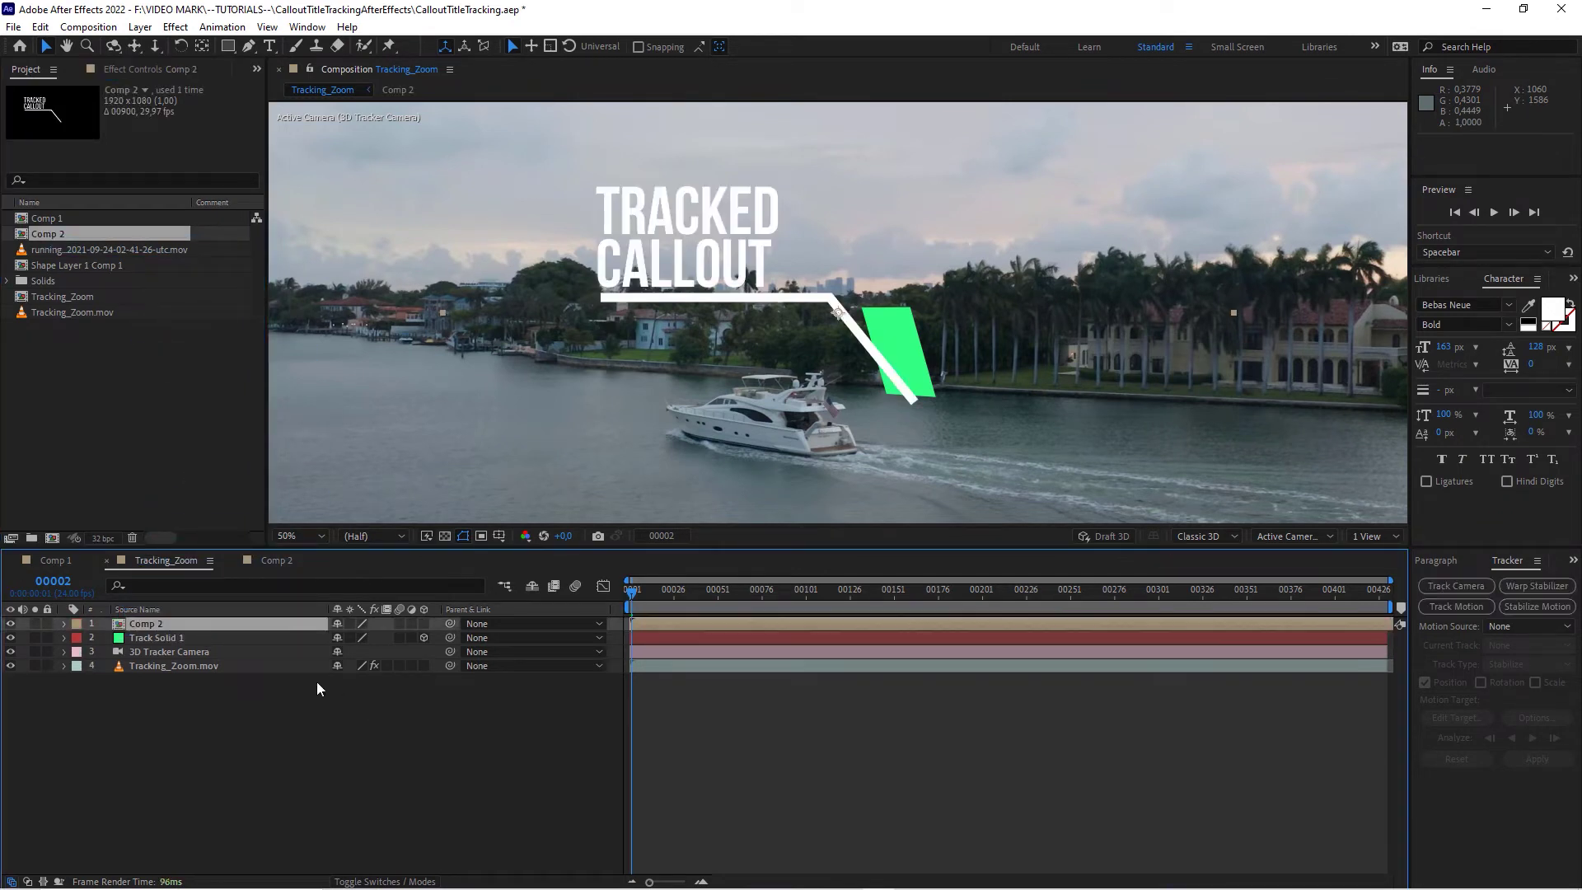
left_click(423, 623)
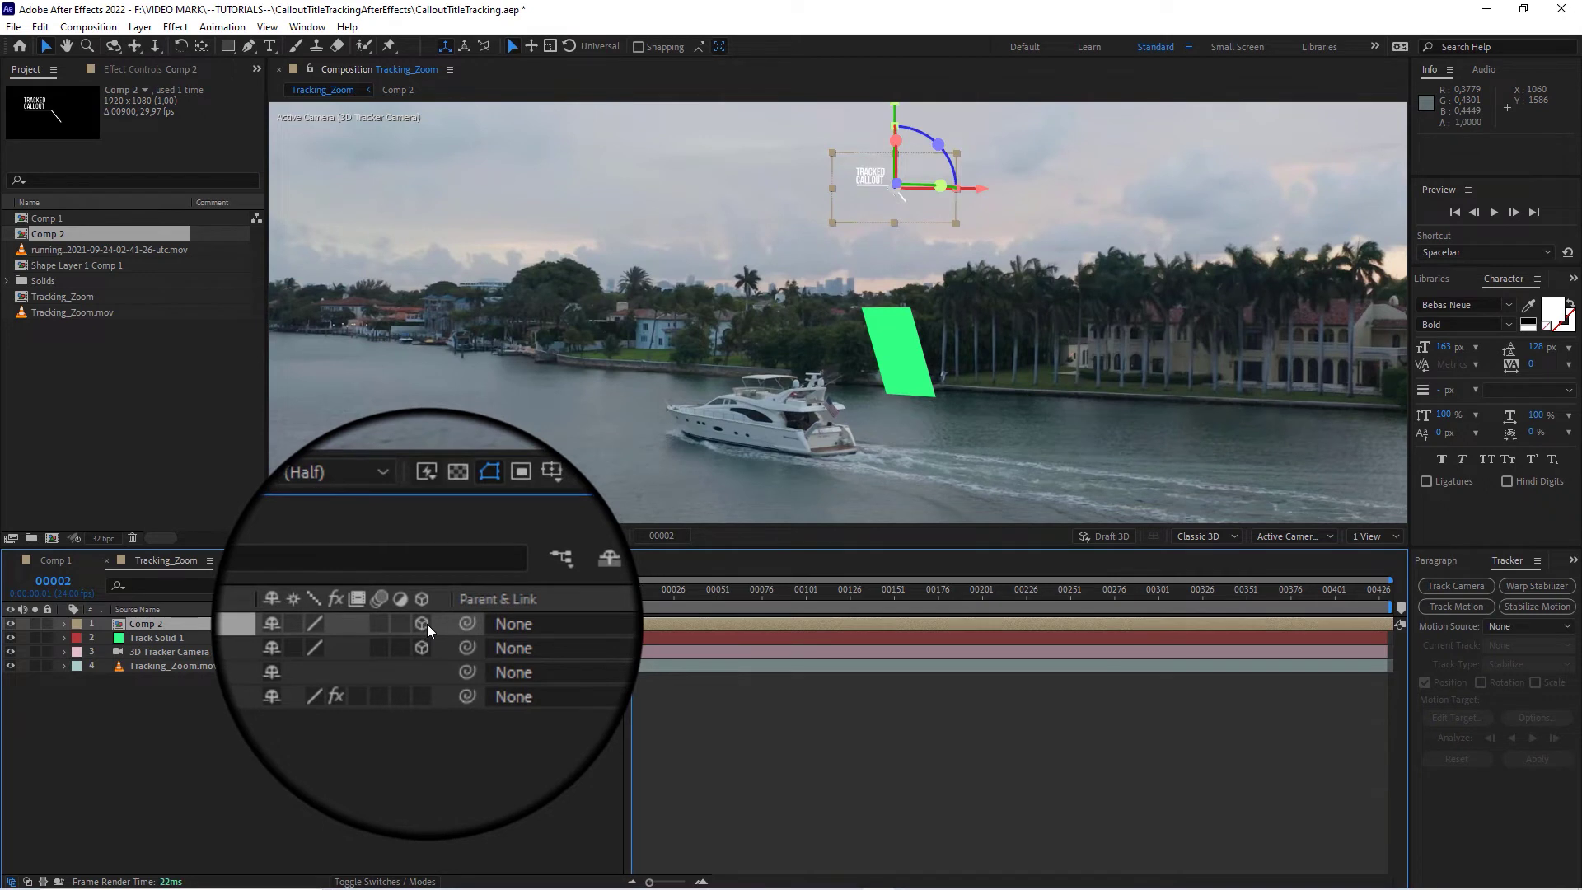
left_click(379, 638)
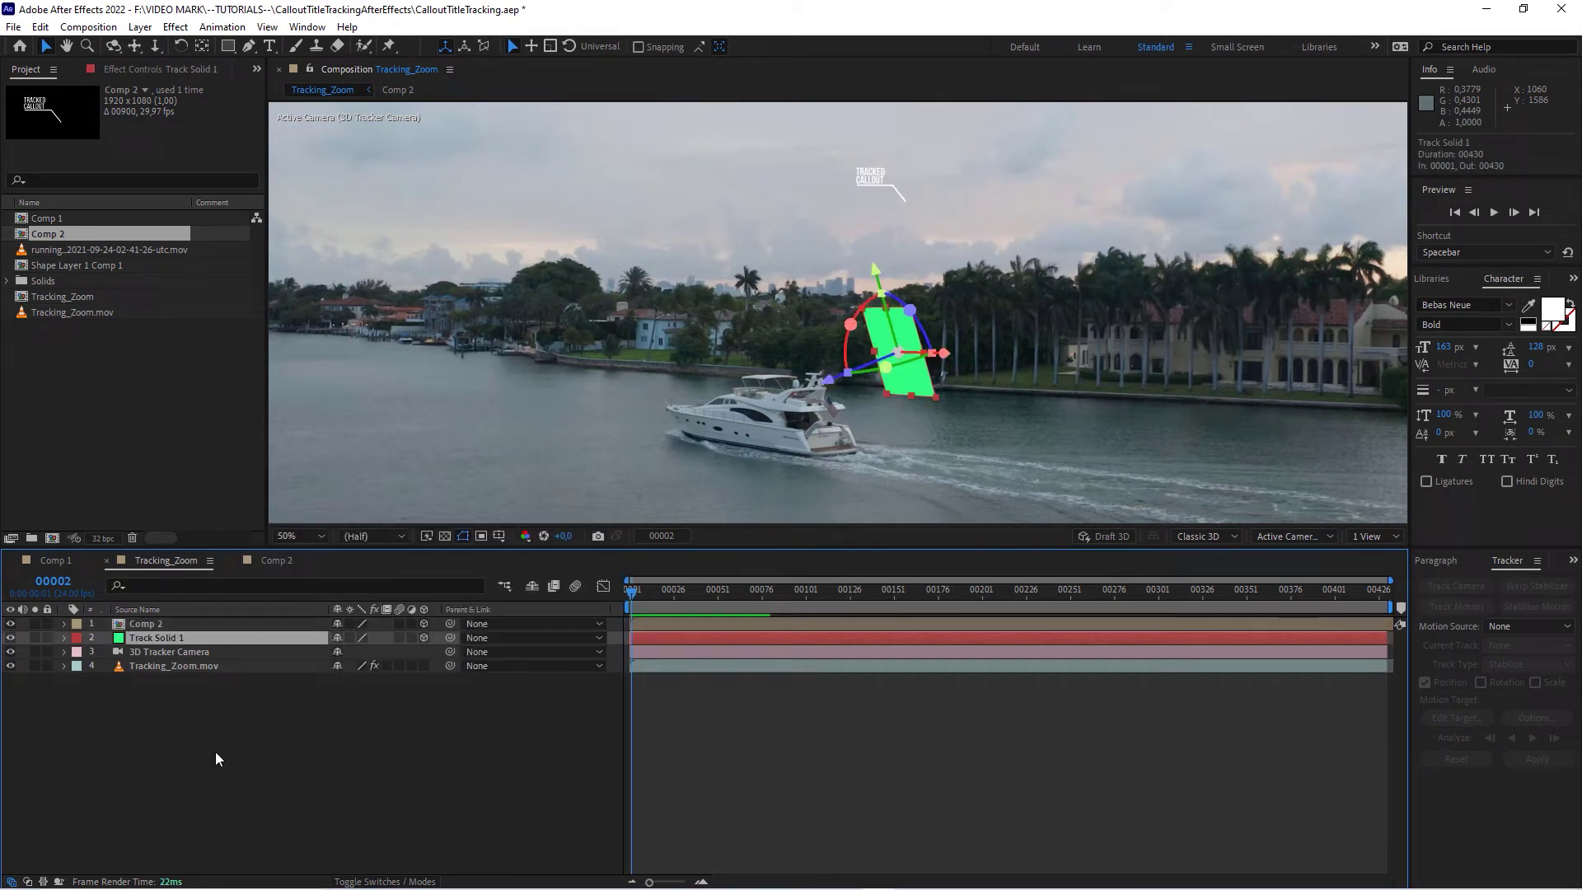
Copy Track Solid 1's Position value and paste it onto the Comp 2 callout layer.
left_click(153, 626)
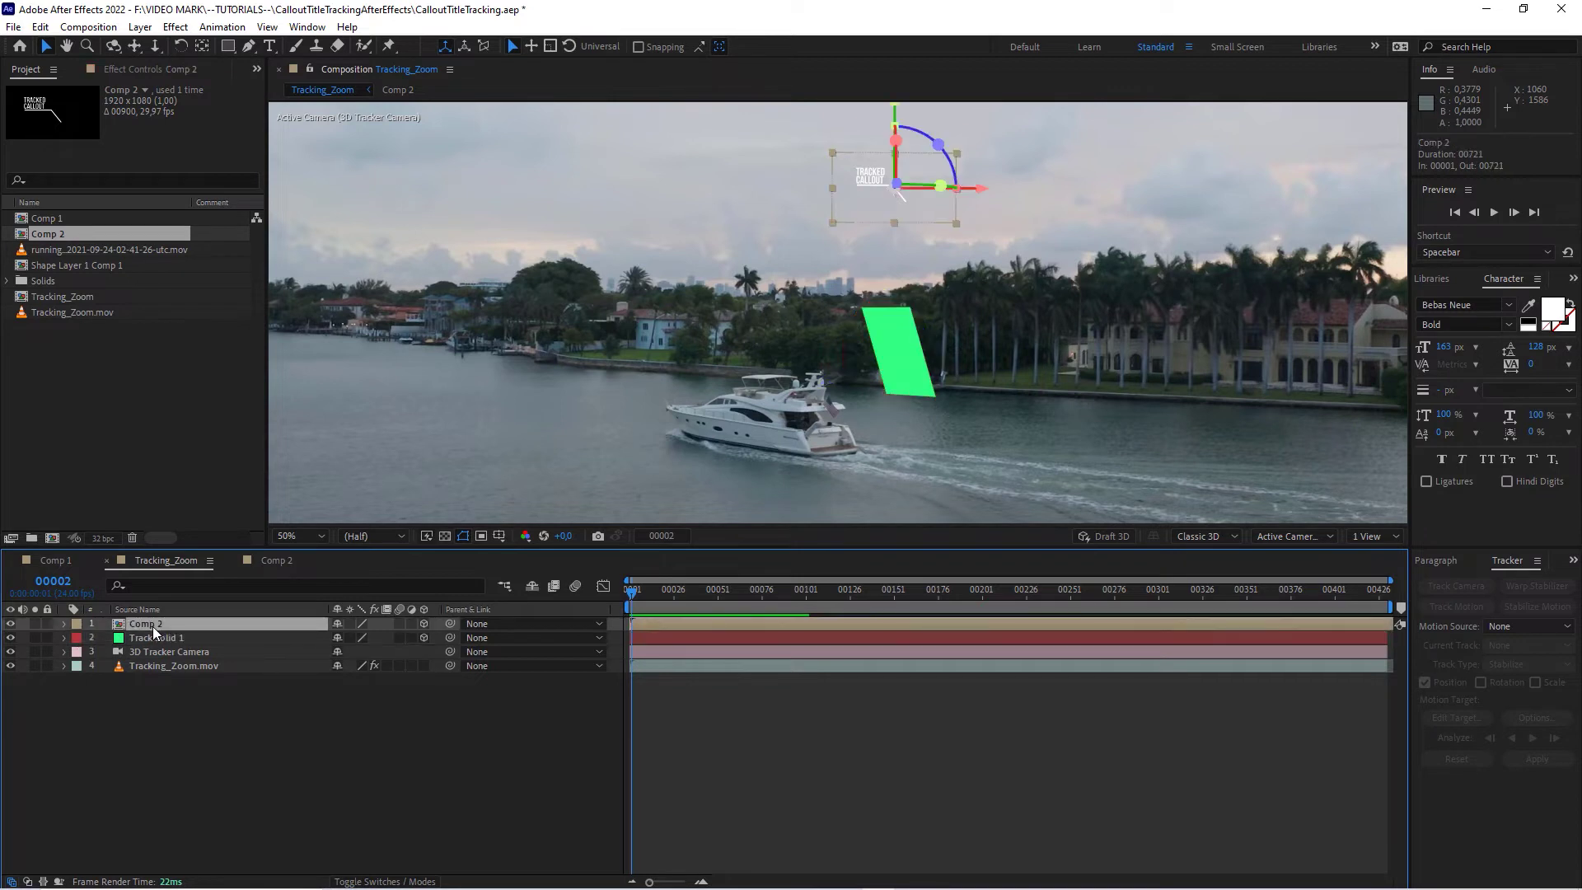
left_click(142, 639)
left_click(64, 638)
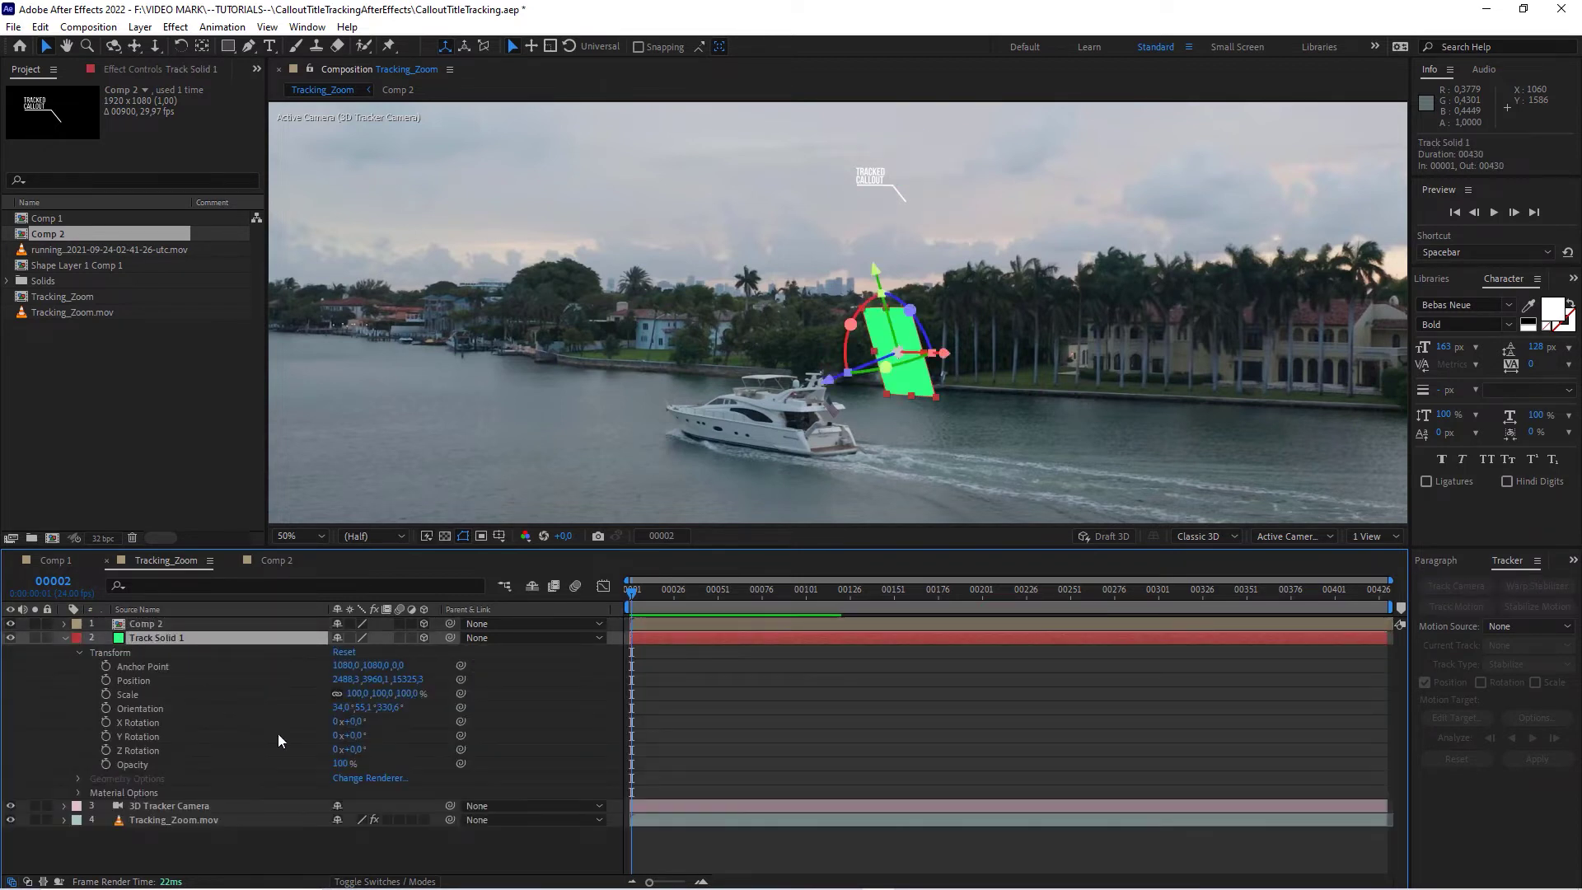
left_click(134, 681)
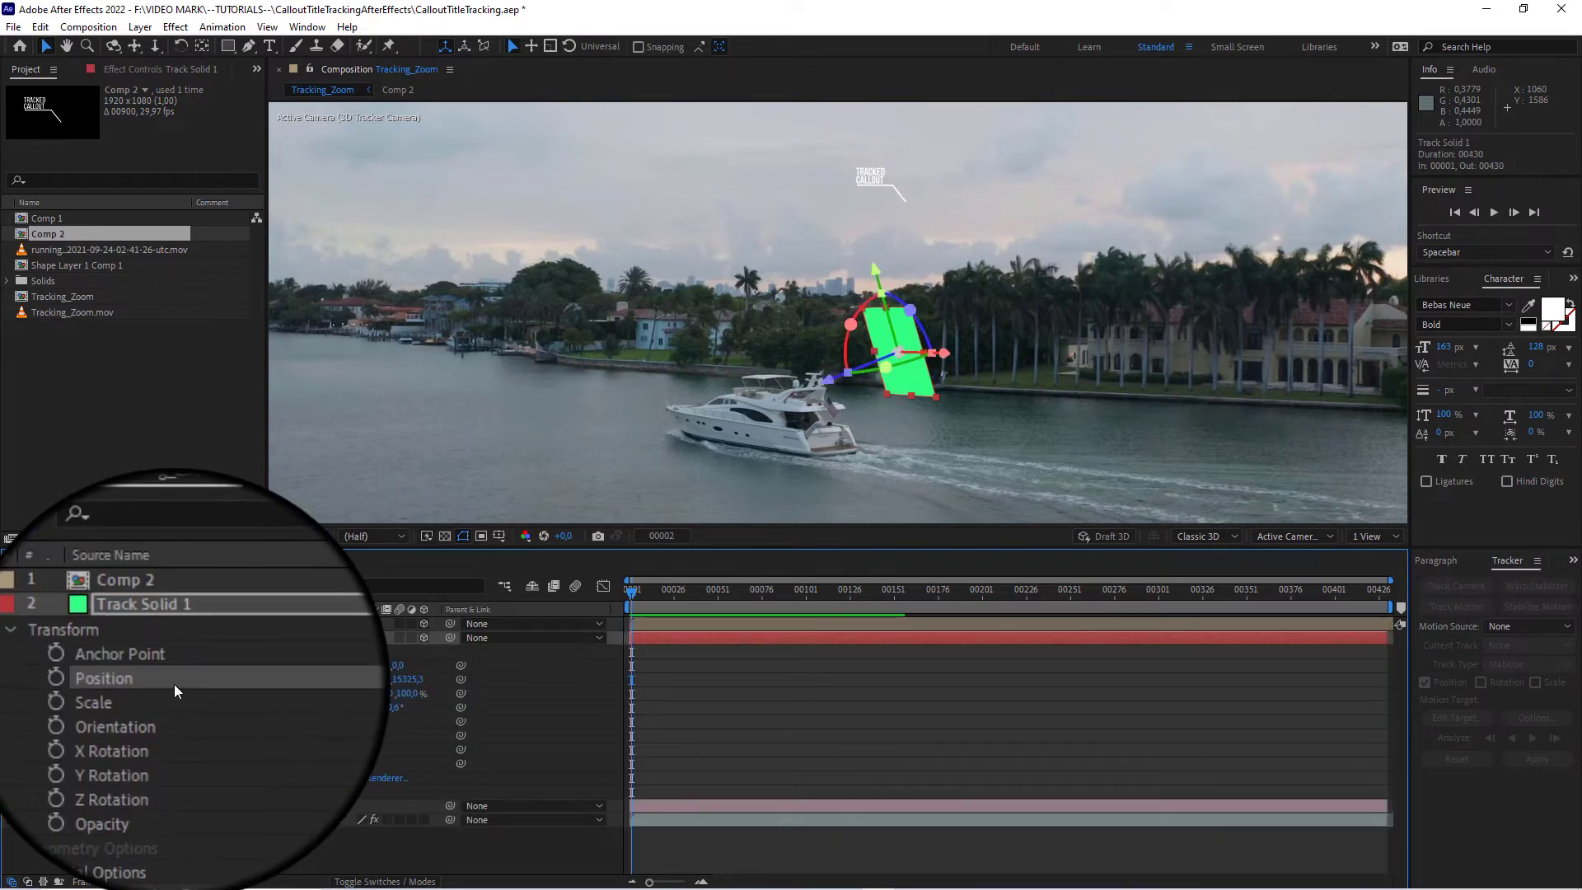
left_click(150, 626)
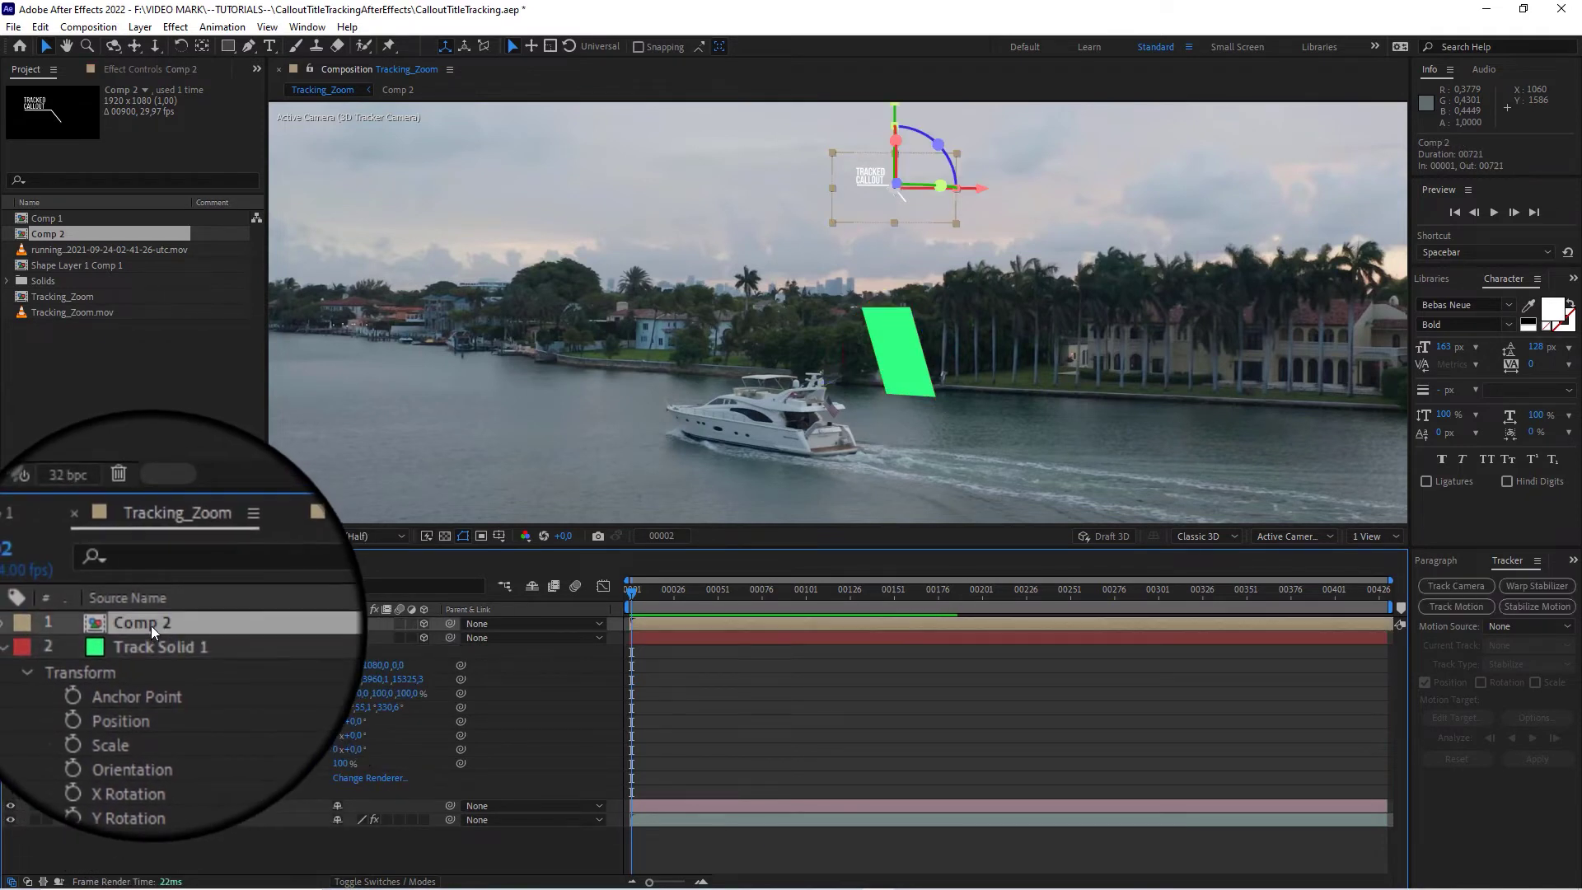
key("ctrl+v")
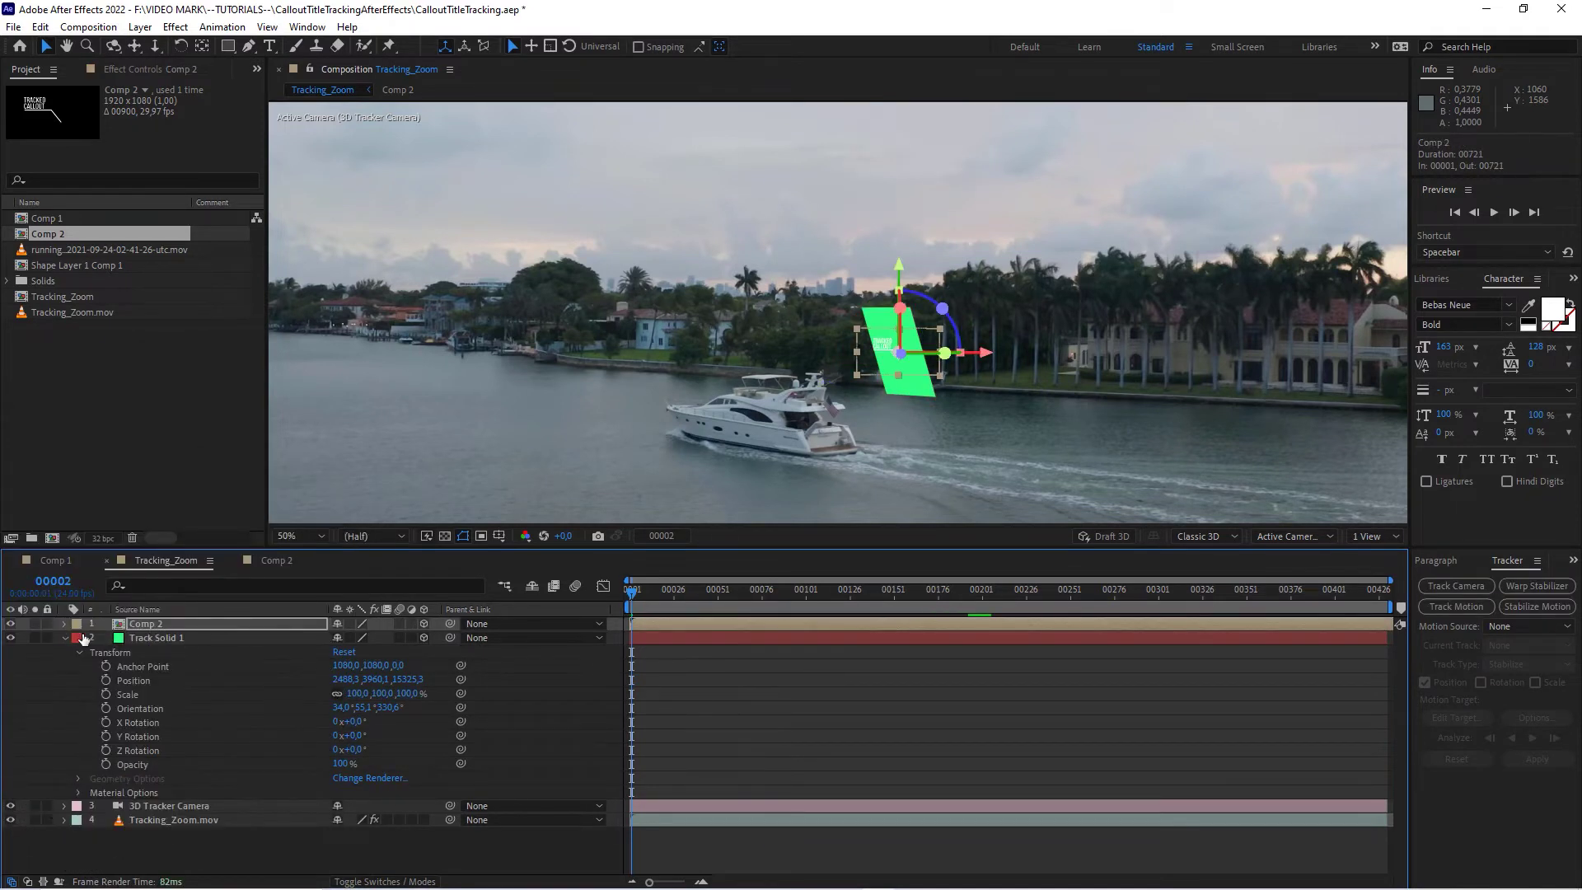
left_click(66, 638)
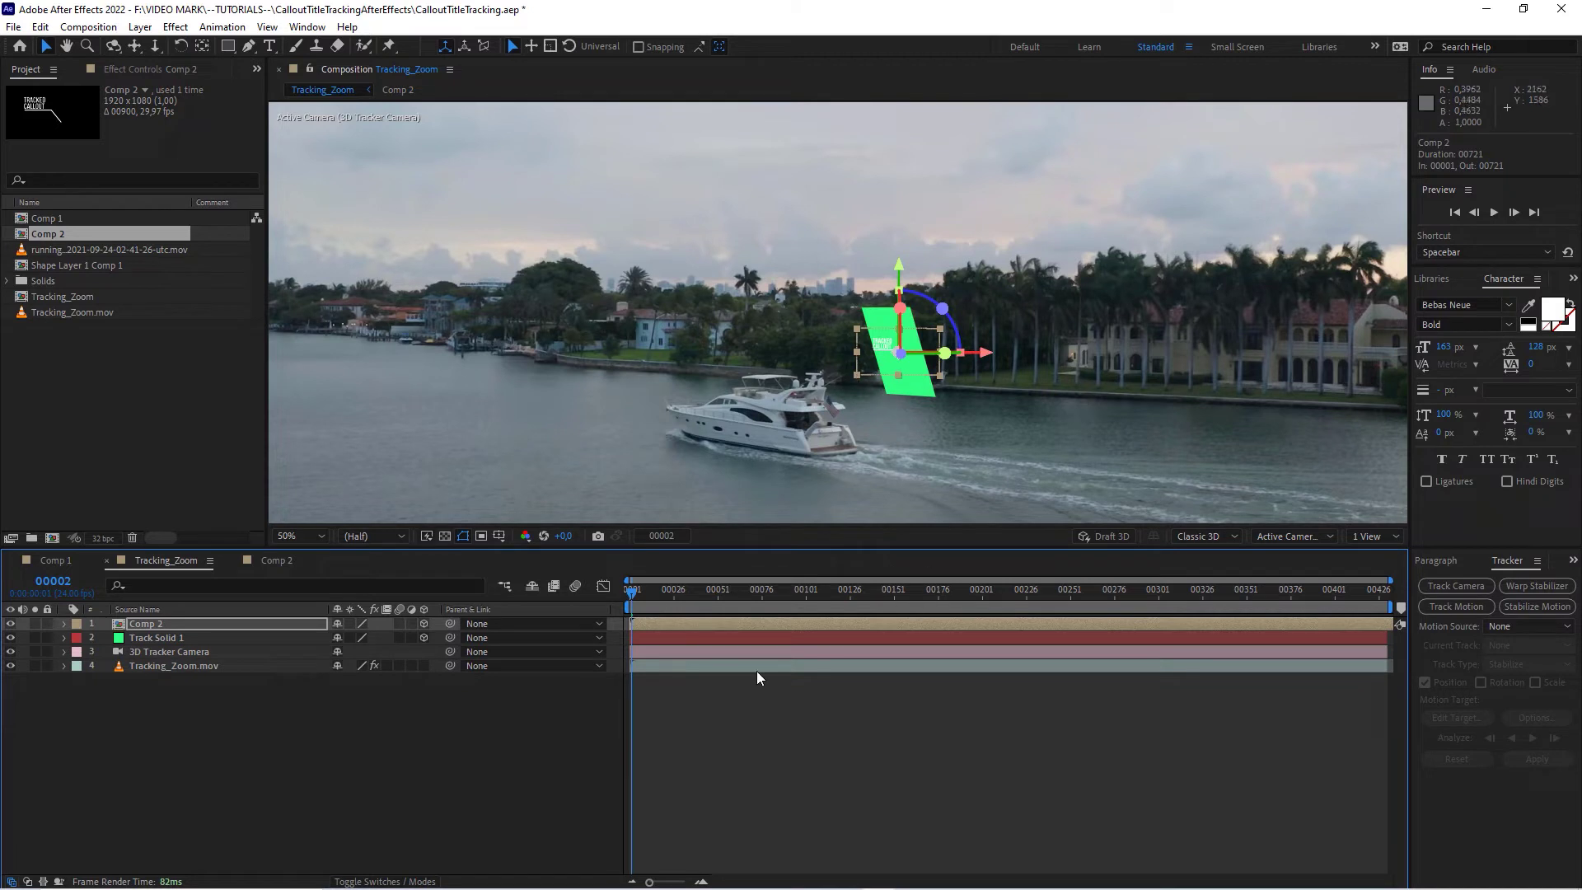
Hide Track Solid 1, scale Comp 2 to 290%, and nudge it left and up over the shoreline.
left_click(10, 637)
left_click_drag(725, 592, 669, 616)
left_click(145, 628)
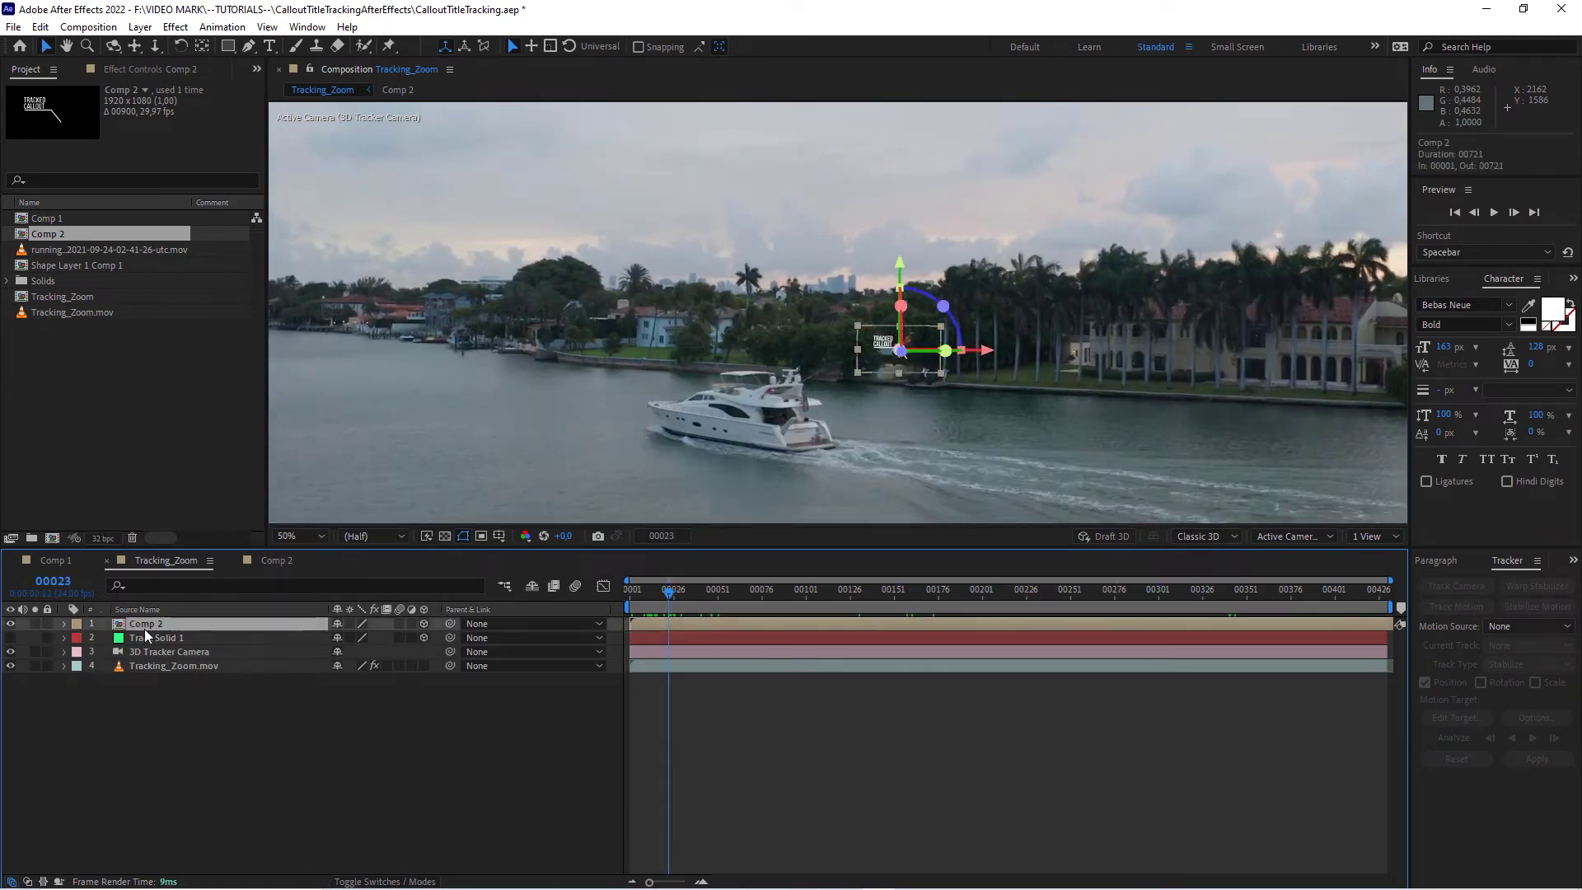
key("s")
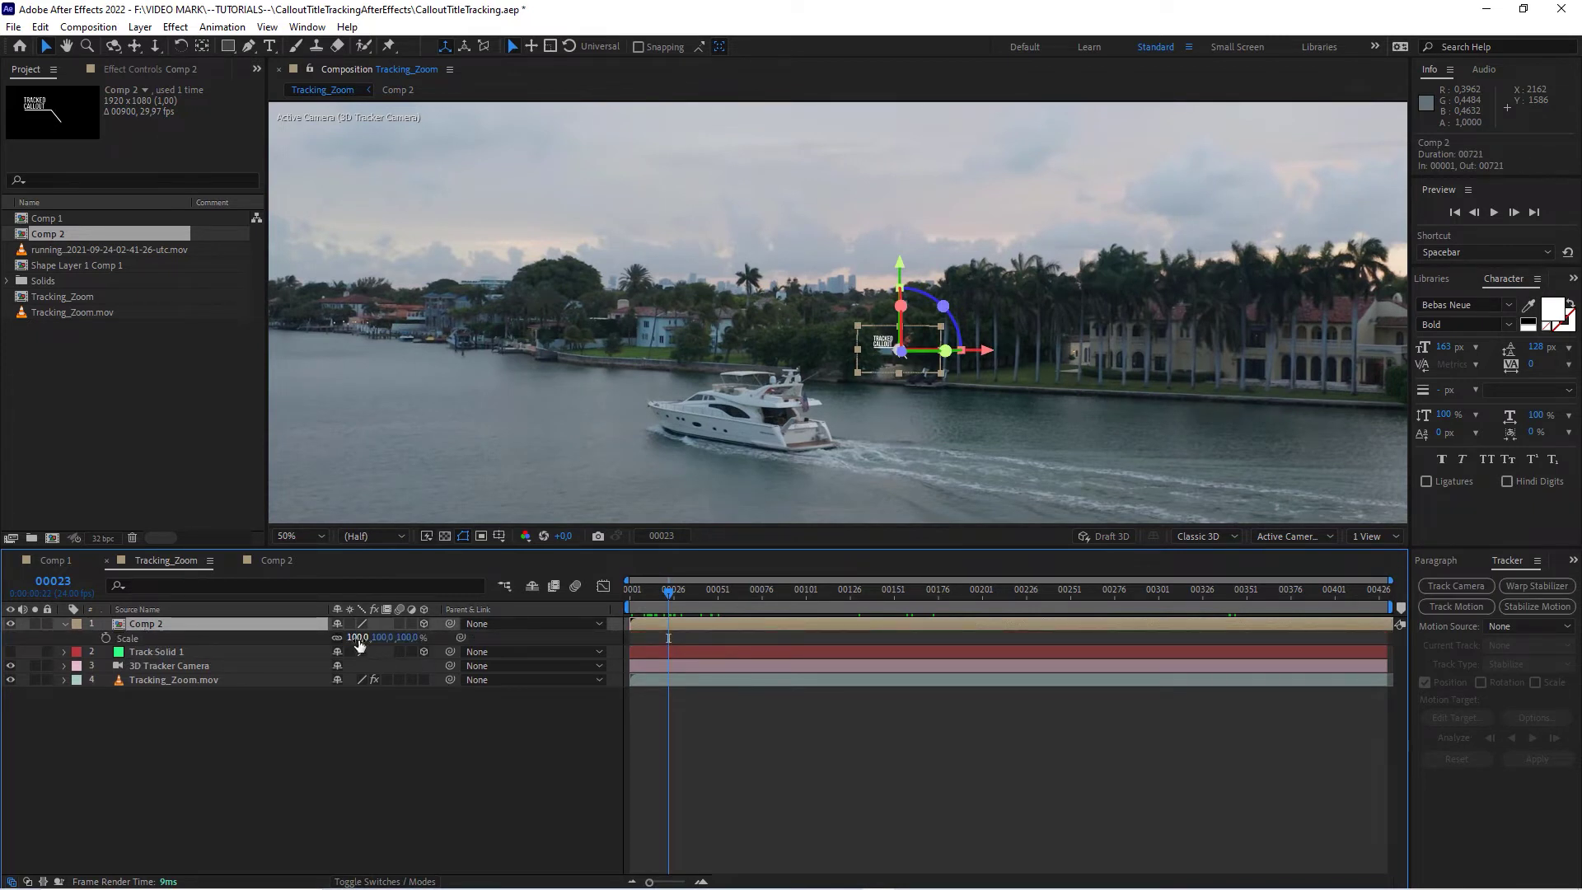
left_click_drag(359, 637, 502, 624)
left_click_drag(986, 351, 969, 353)
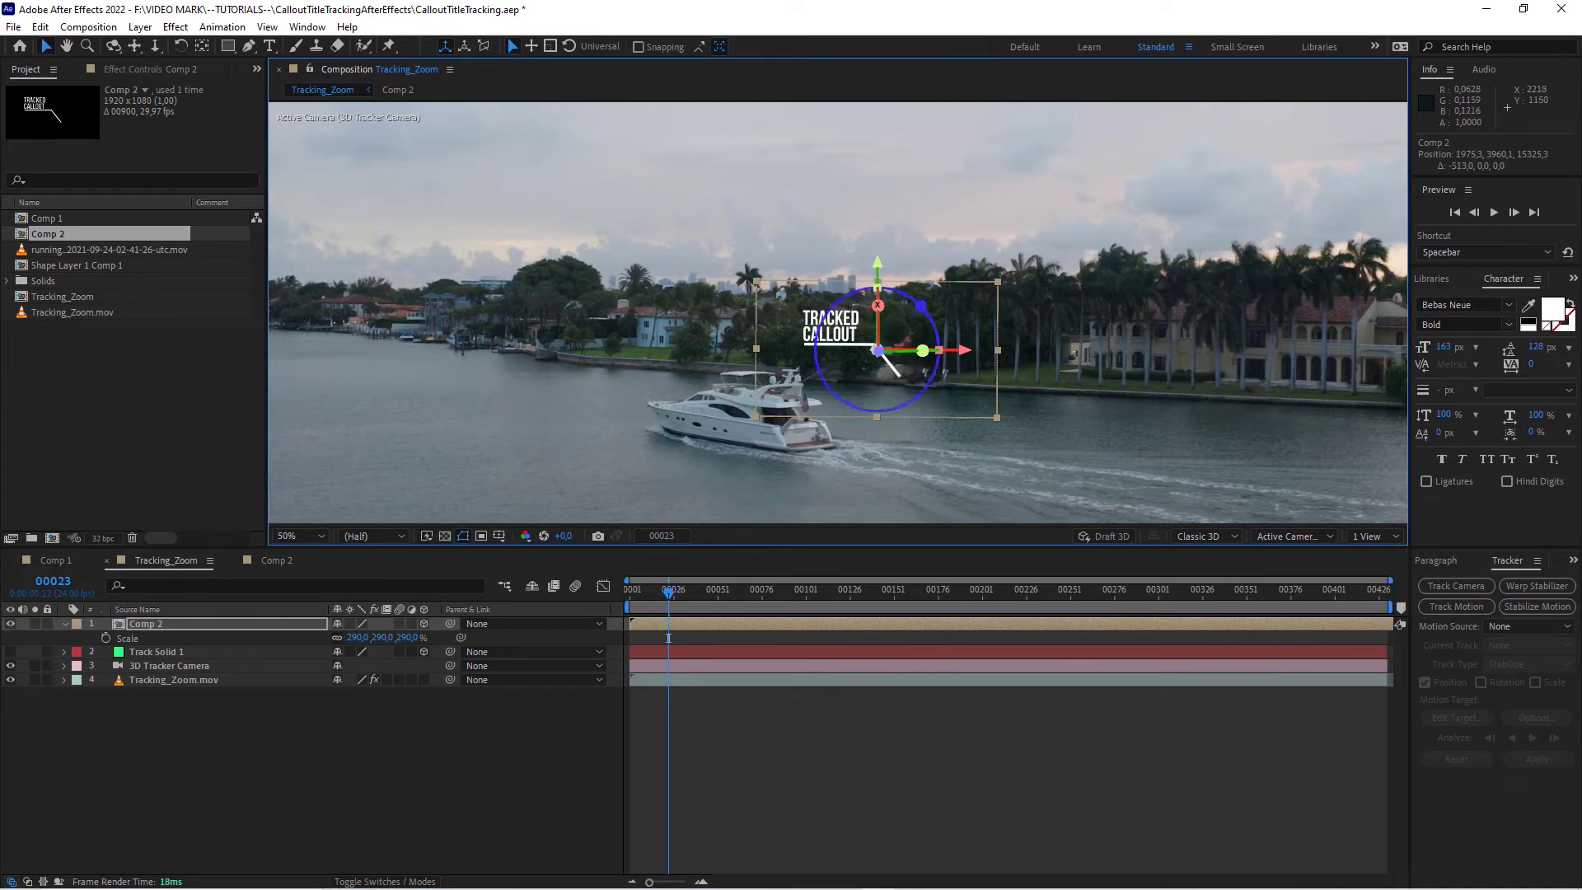
left_click_drag(884, 266, 886, 241)
left_click(943, 798)
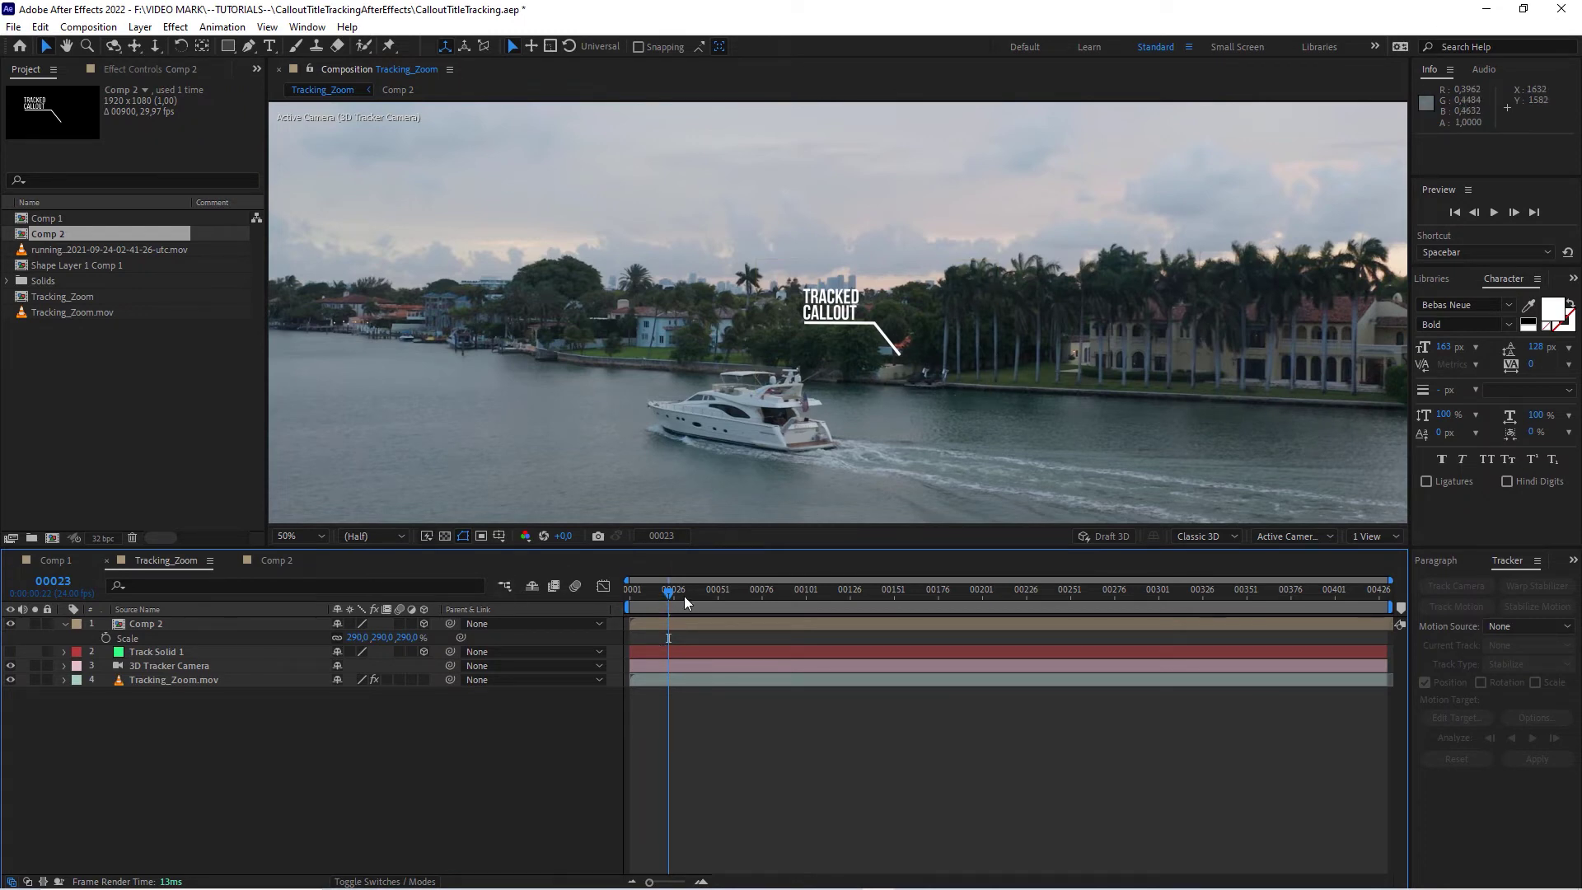
Scrub to check the callout's tracking, zoom the viewer out to 25%, and start the preview.
left_click(691, 592)
left_click_drag(700, 599, 957, 593)
scroll(934, 409, "down", 2)
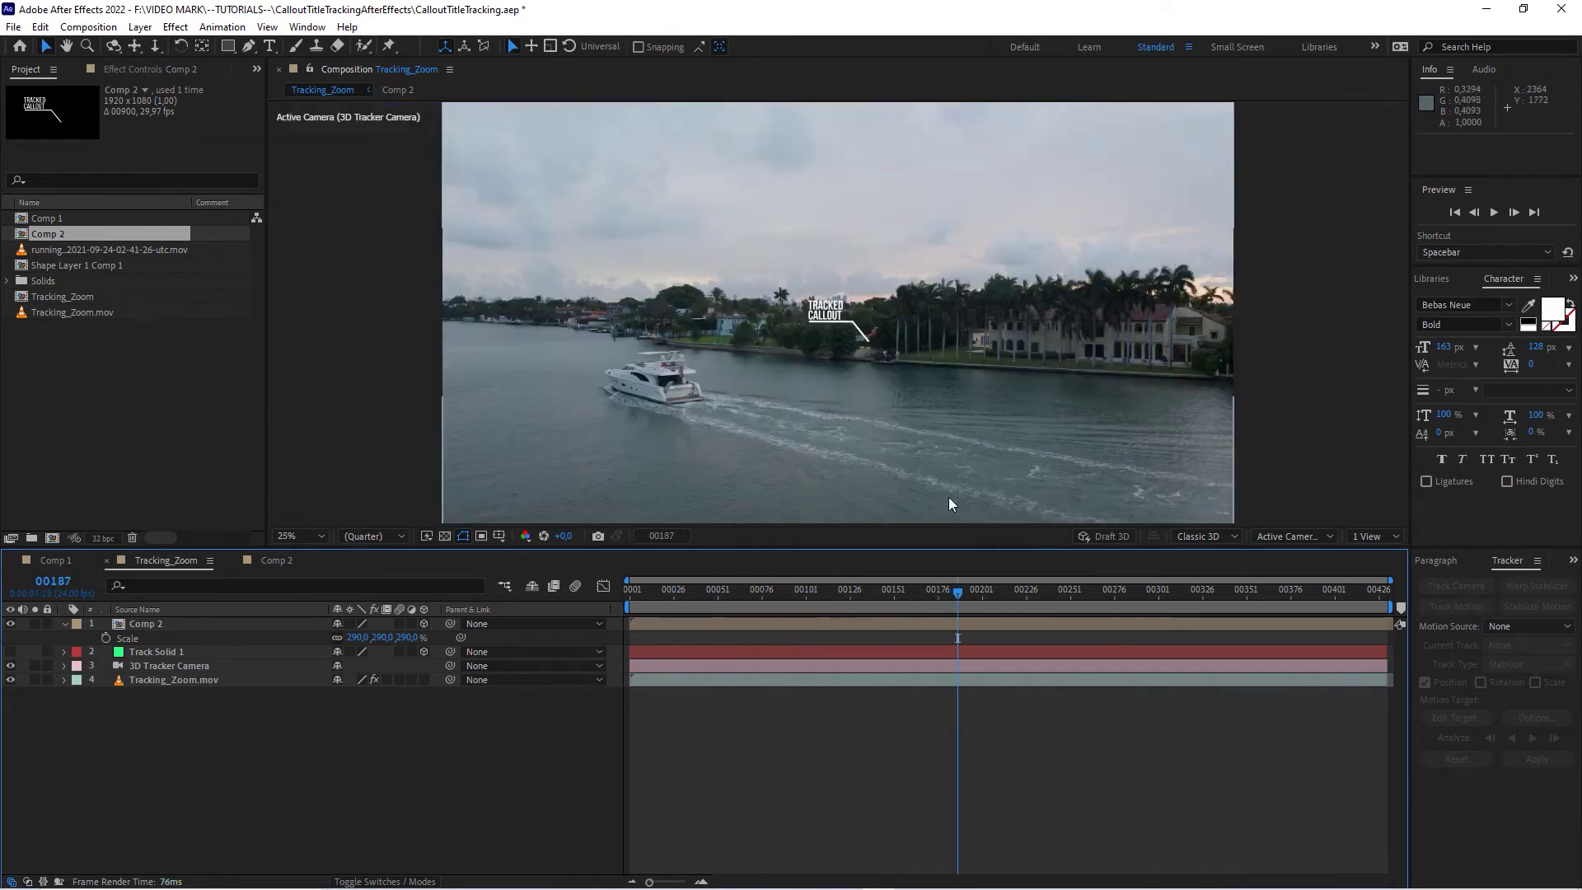
scroll(832, 439, "down", 2)
scroll(715, 423, "up", 2)
left_click_drag(831, 592, 990, 591)
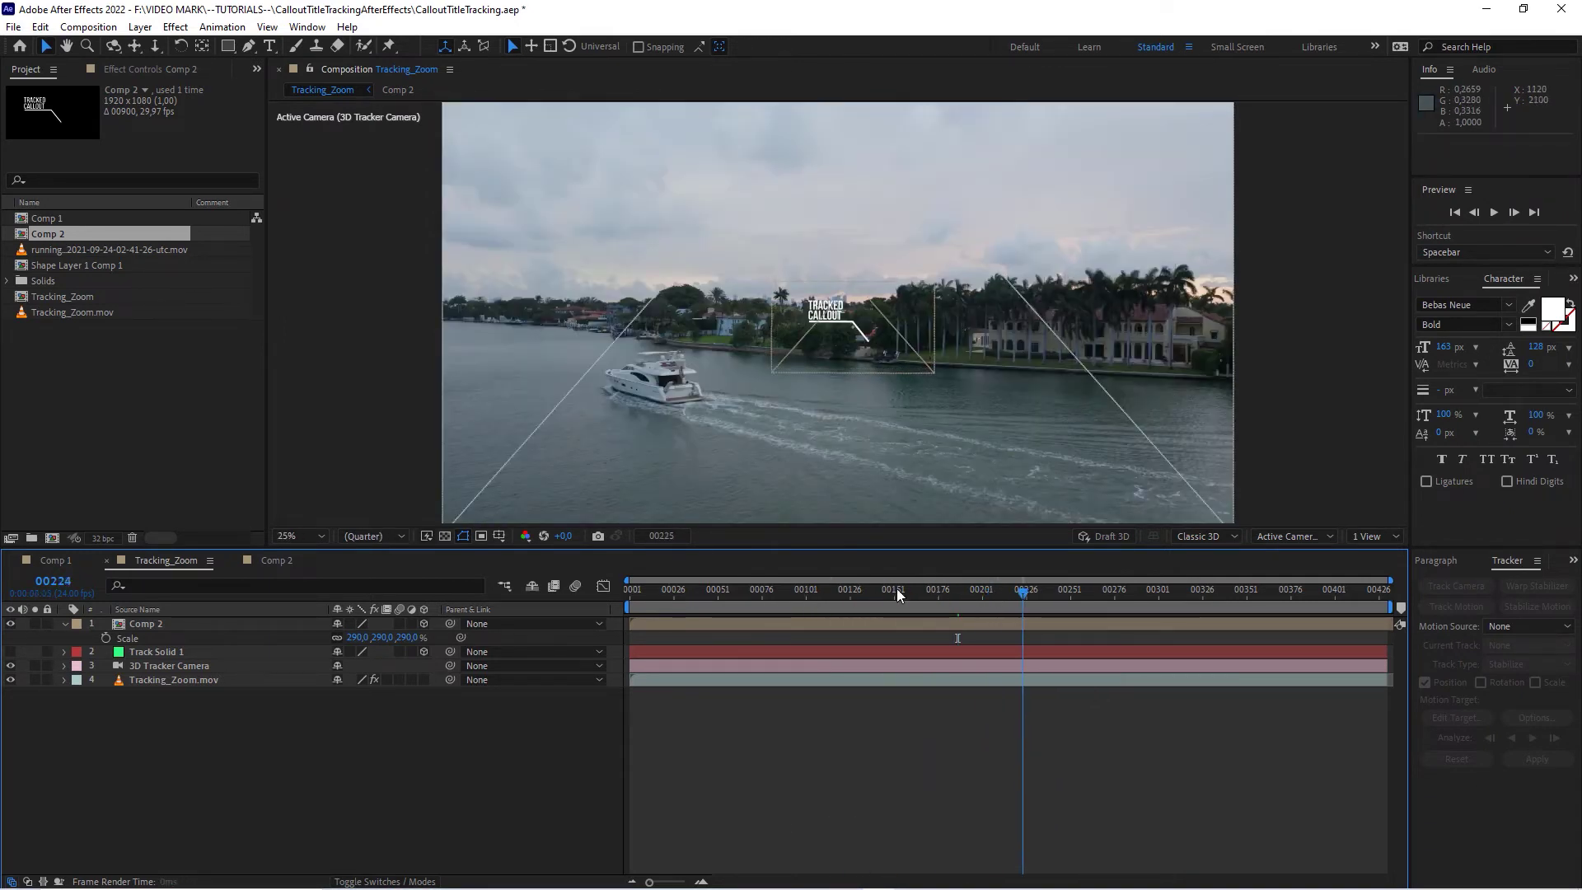
key("space")
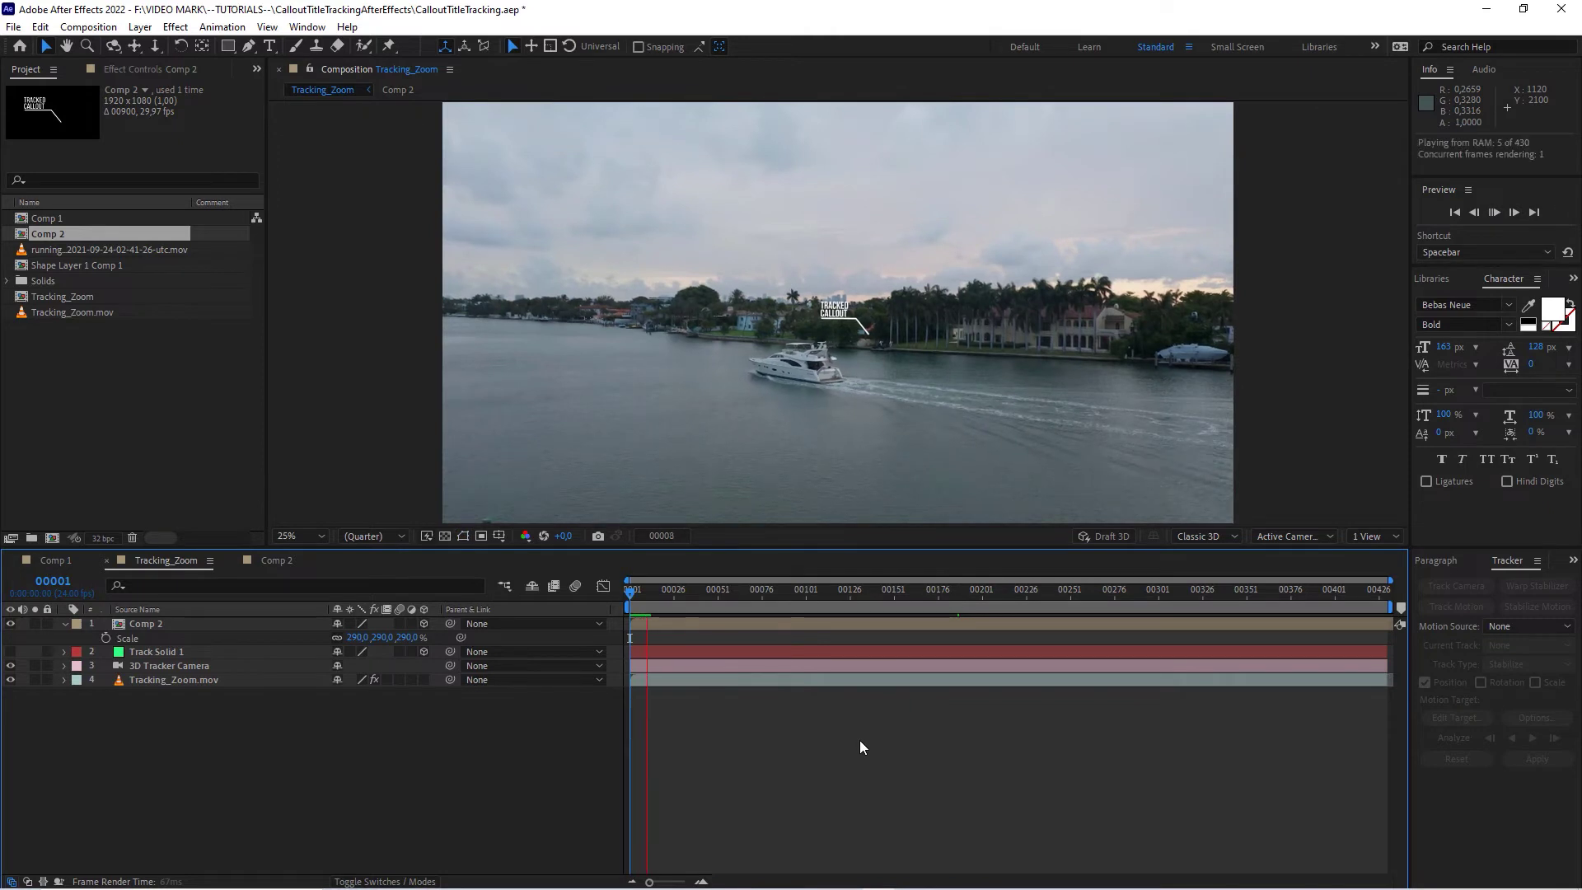